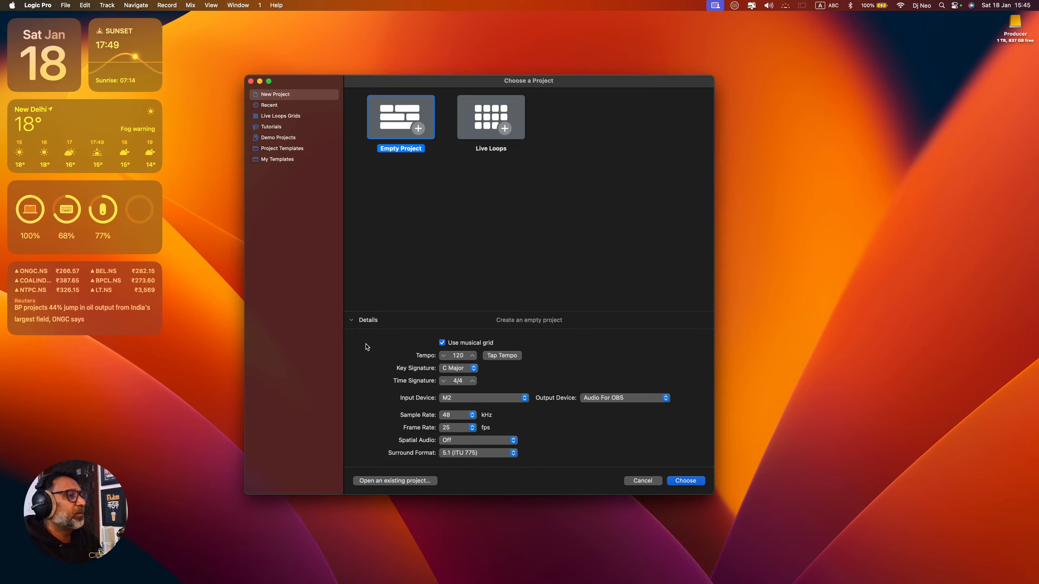
# Create a new empty project with the default details: 120 tempo, C Major, 4/4 and 48 kHz
pyautogui.click(352, 322)
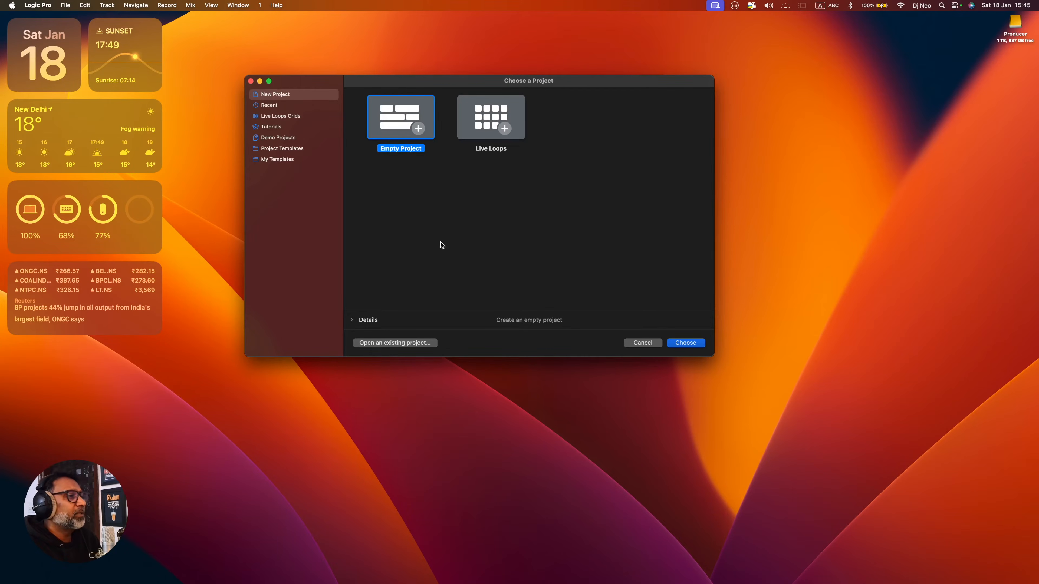
pyautogui.click(353, 321)
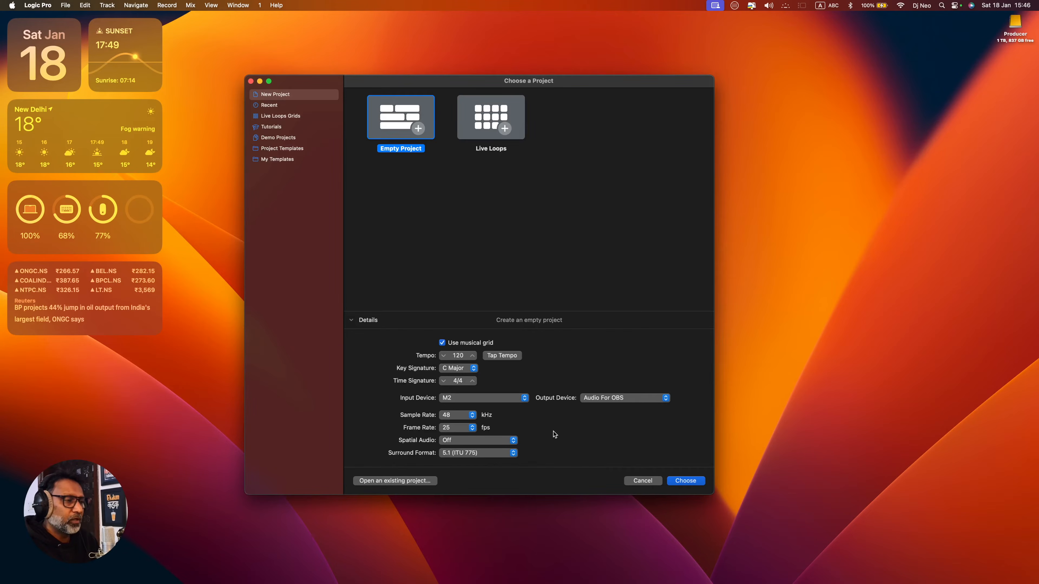
pyautogui.click(686, 481)
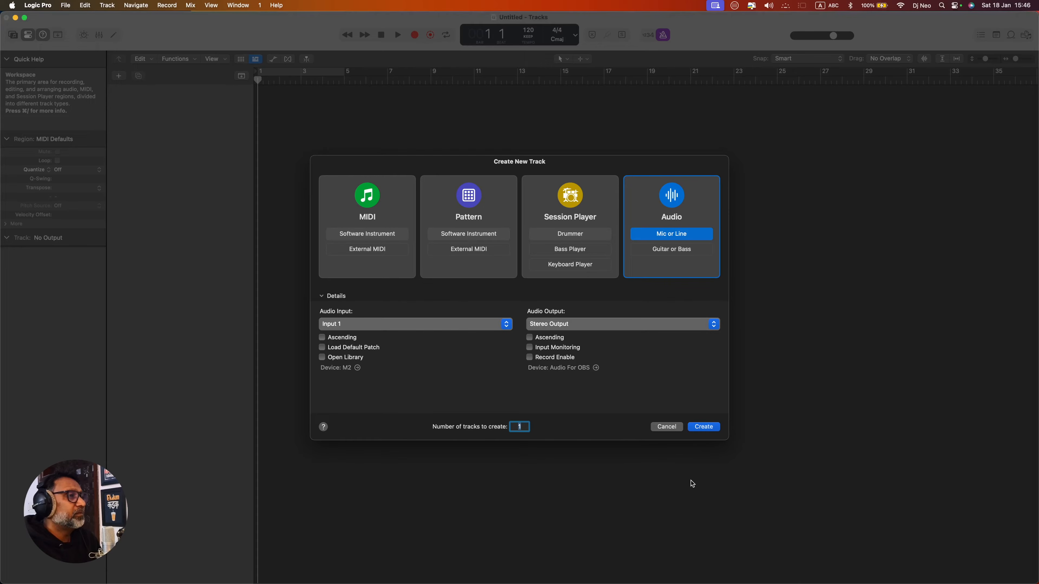
# Create one Mic or Line audio track using Input 1 and Stereo Output
pyautogui.click(394, 205)
pyautogui.click(454, 204)
pyautogui.click(573, 201)
pyautogui.click(679, 201)
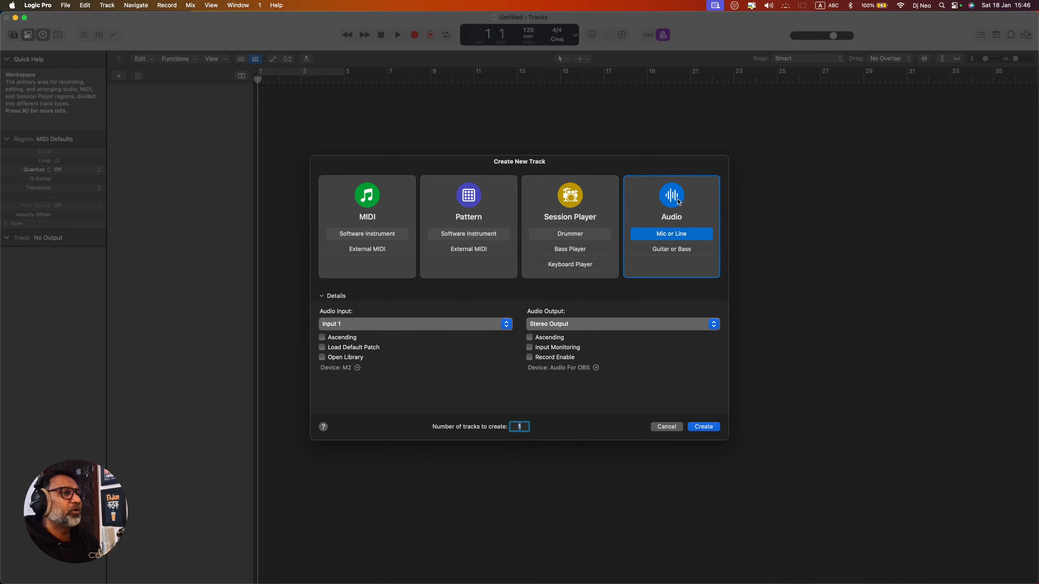
pyautogui.click(359, 207)
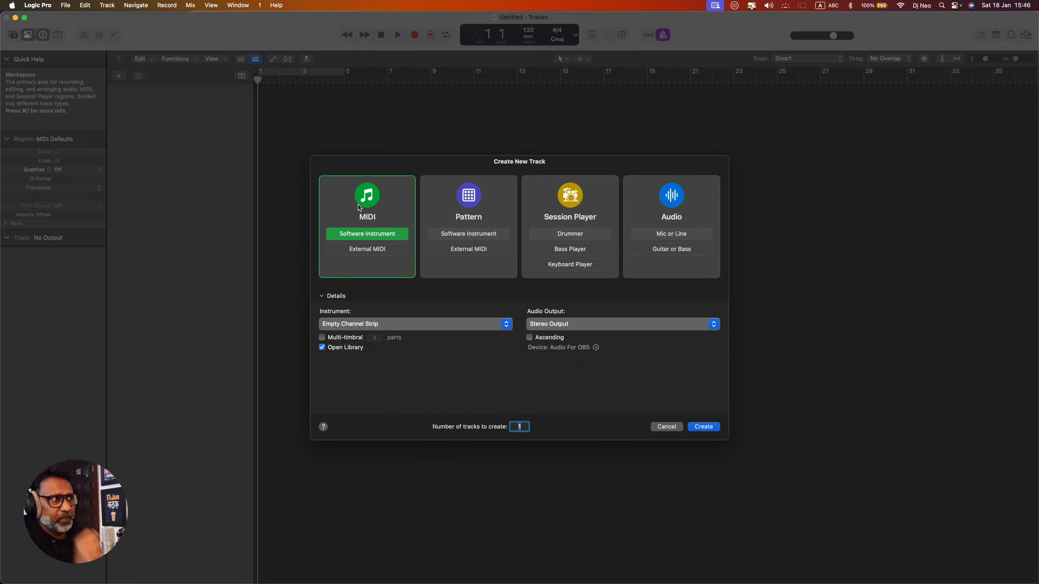
pyautogui.click(665, 213)
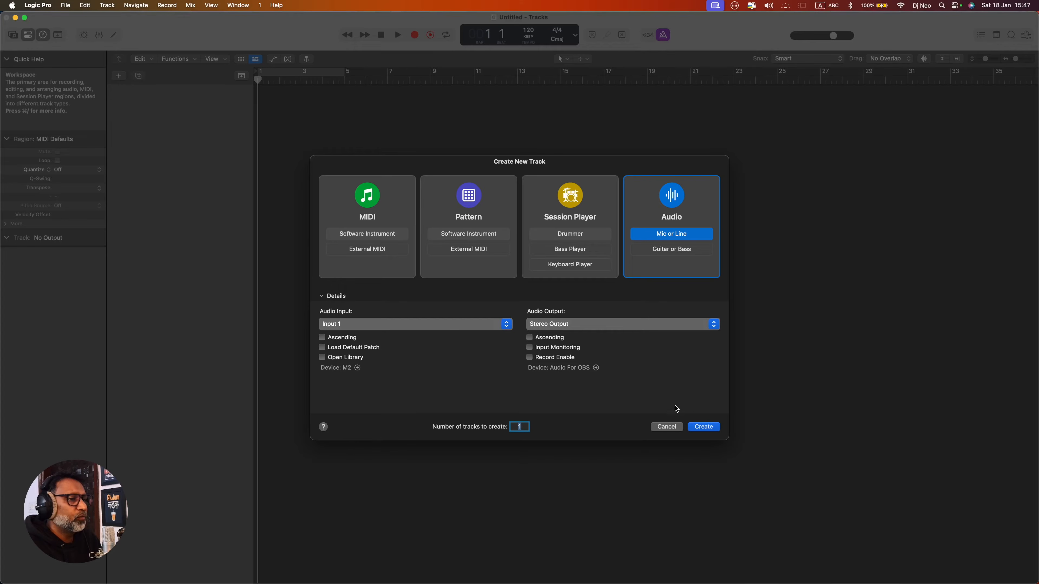
pyautogui.click(704, 427)
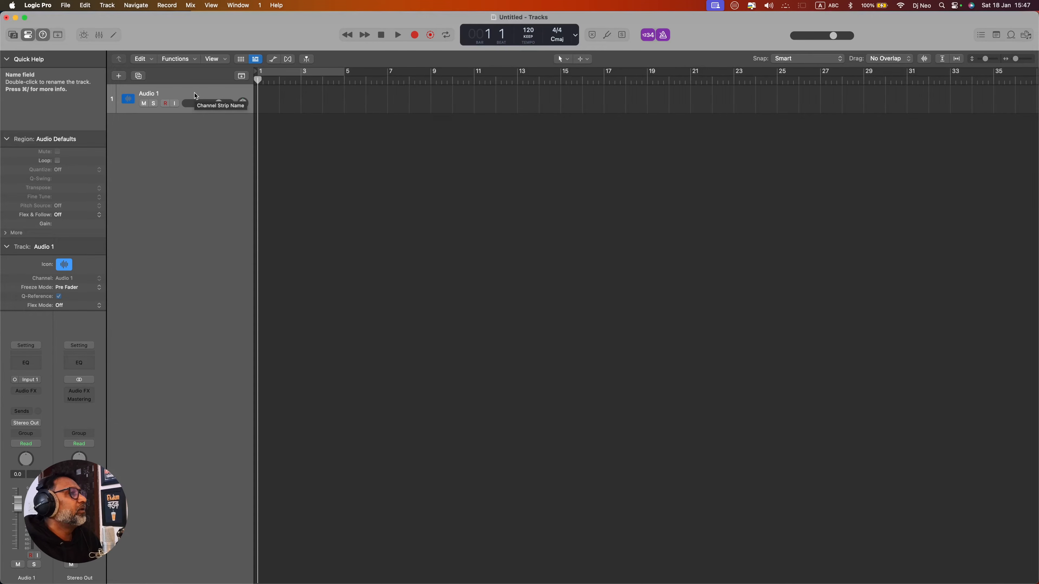
# Enlarge the audio track's height and zoom the timeline in until about 22 bars fill its width
pyautogui.press('super+Down')
pyautogui.press('super+Down')
pyautogui.press('super+Down')
pyautogui.press('super+Down')
pyautogui.press('super+Down')
pyautogui.press('super+Down')
pyautogui.press('super+Down')
pyautogui.press('super+Down')
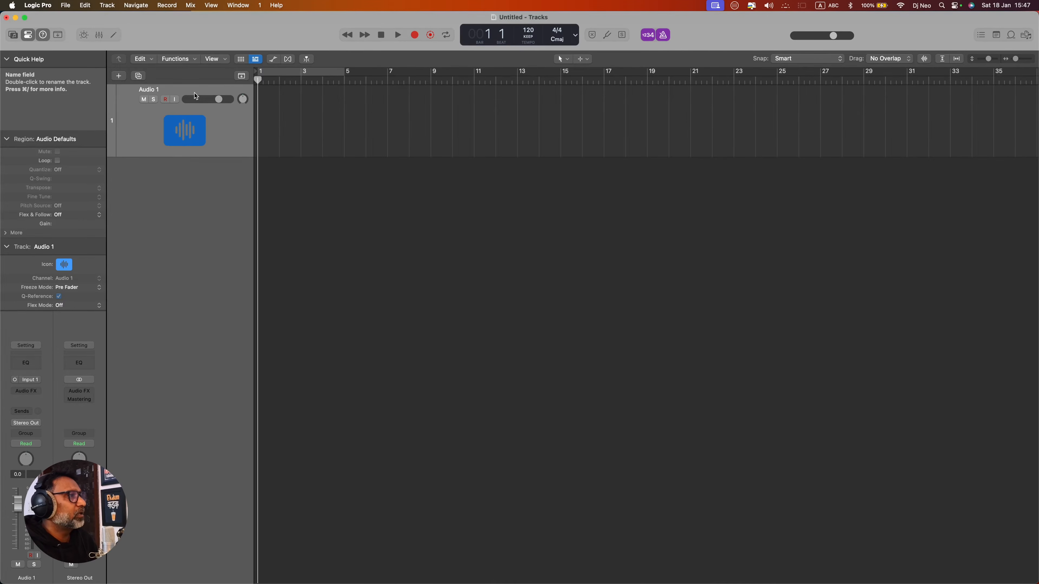
pyautogui.press('super+Left')
pyautogui.press('super+Left')
pyautogui.press('super+Left')
pyautogui.press('super+Left')
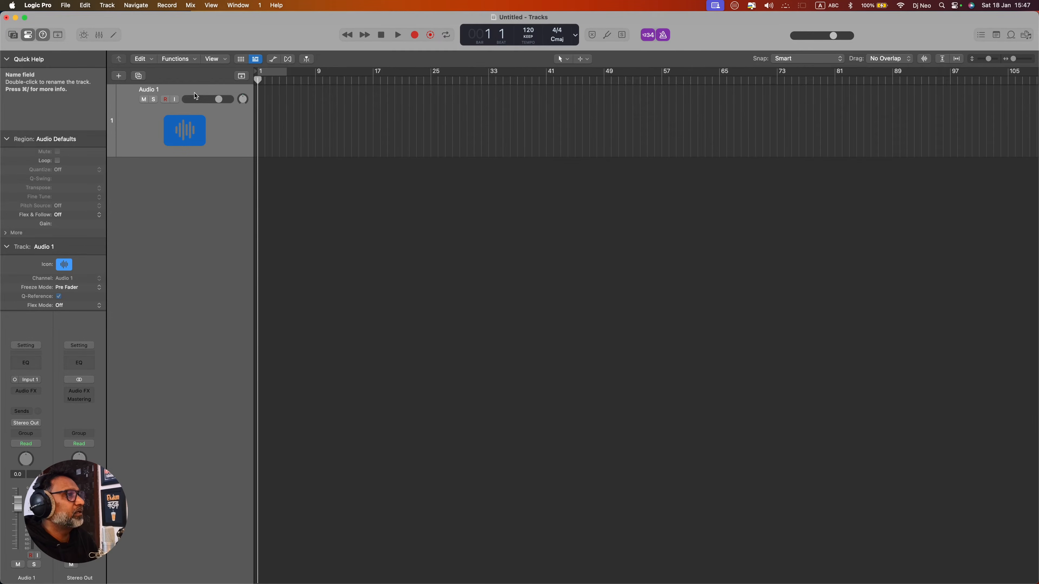
pyautogui.press('super+Right')
pyautogui.press('super+Right')
pyautogui.press('super+Right')
pyautogui.press('super+Right')
pyautogui.press('super+Right')
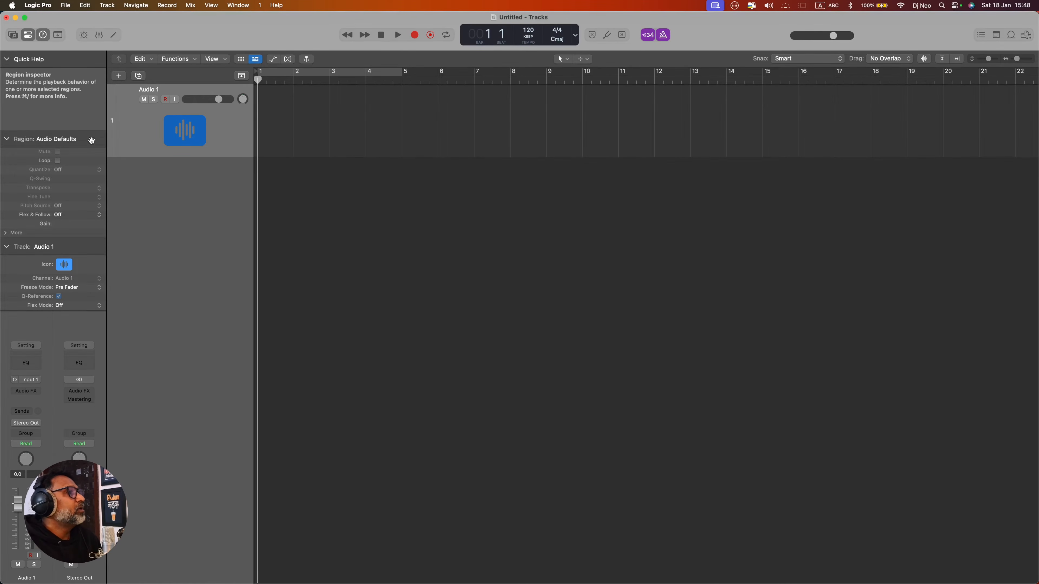
# Rename the audio track as Vocal Recording
pyautogui.doubleClick(152, 90)
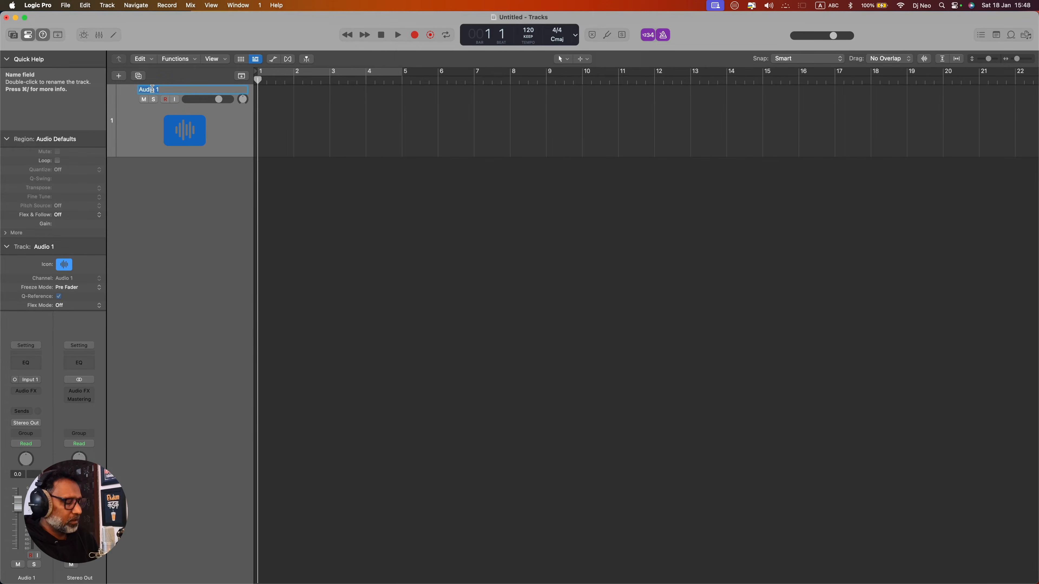
pyautogui.write('Vocal R')
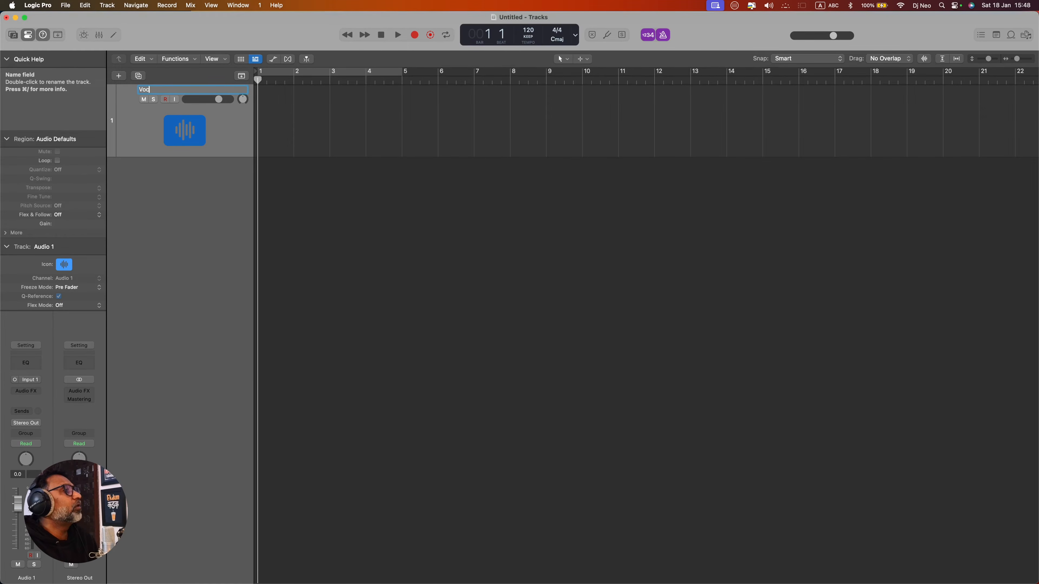
pyautogui.write('ording')
pyautogui.press('Return')
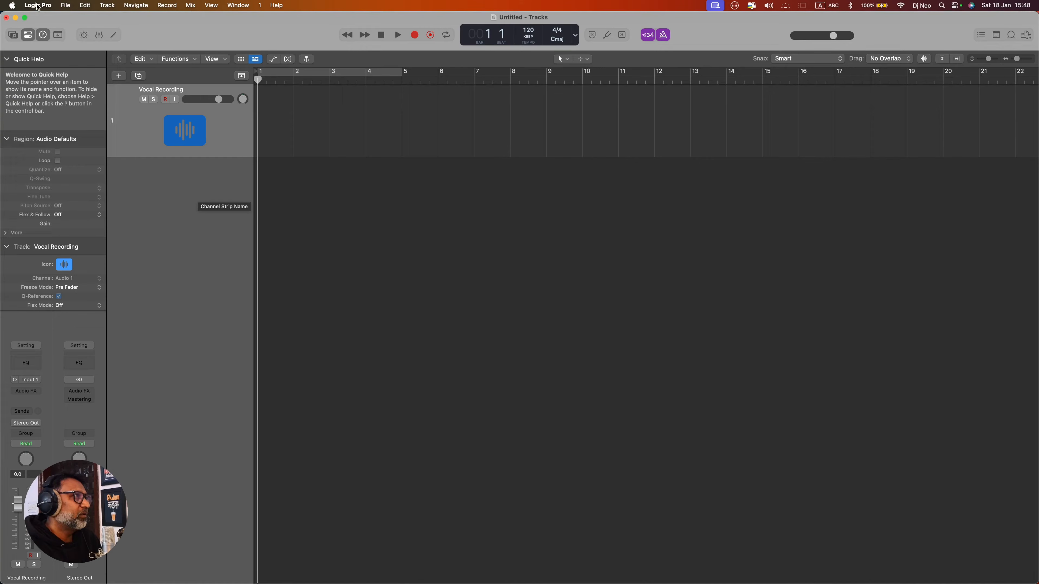
# Open the audio device settings
pyautogui.click(36, 4)
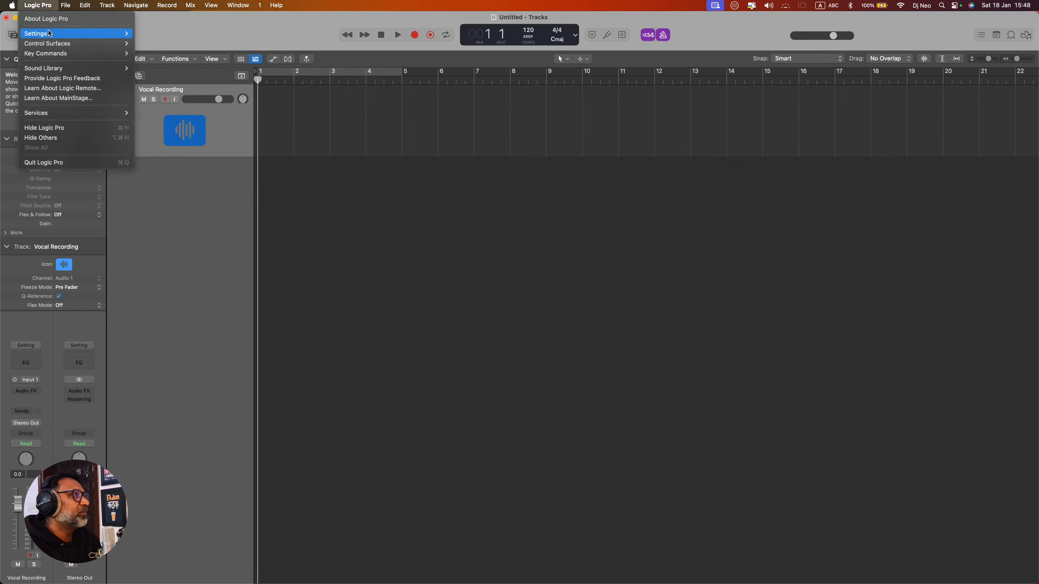
pyautogui.moveTo(51, 34)
pyautogui.click(148, 43)
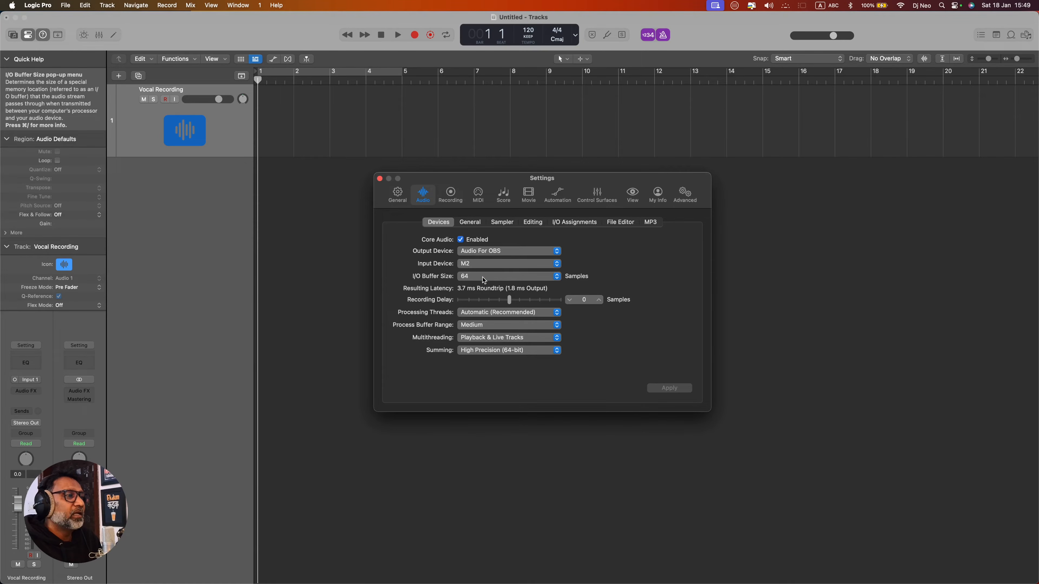
# Set the I/O buffer size to 256 samples
pyautogui.click(485, 279)
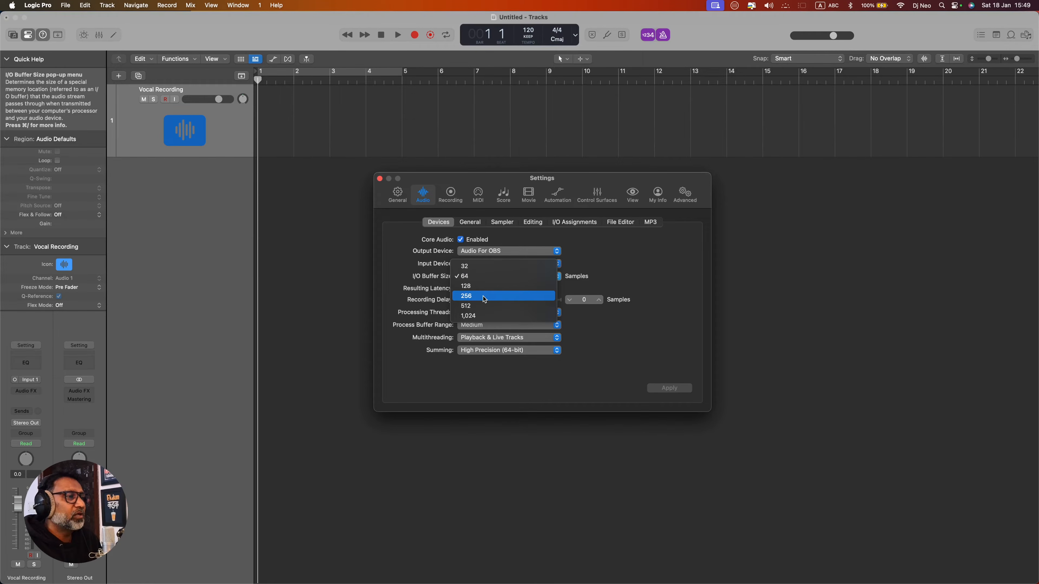
pyautogui.click(483, 296)
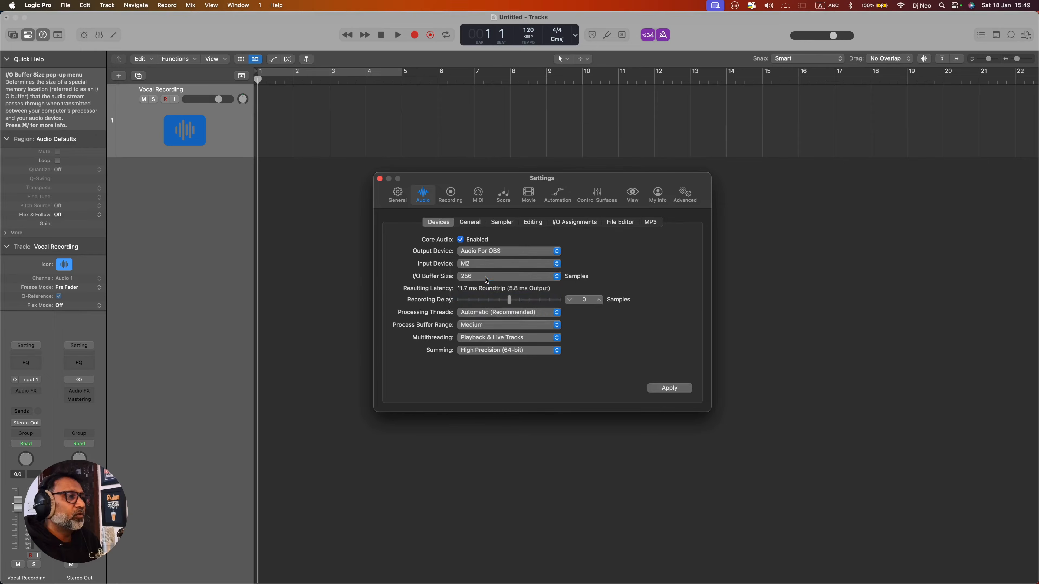
pyautogui.click(484, 279)
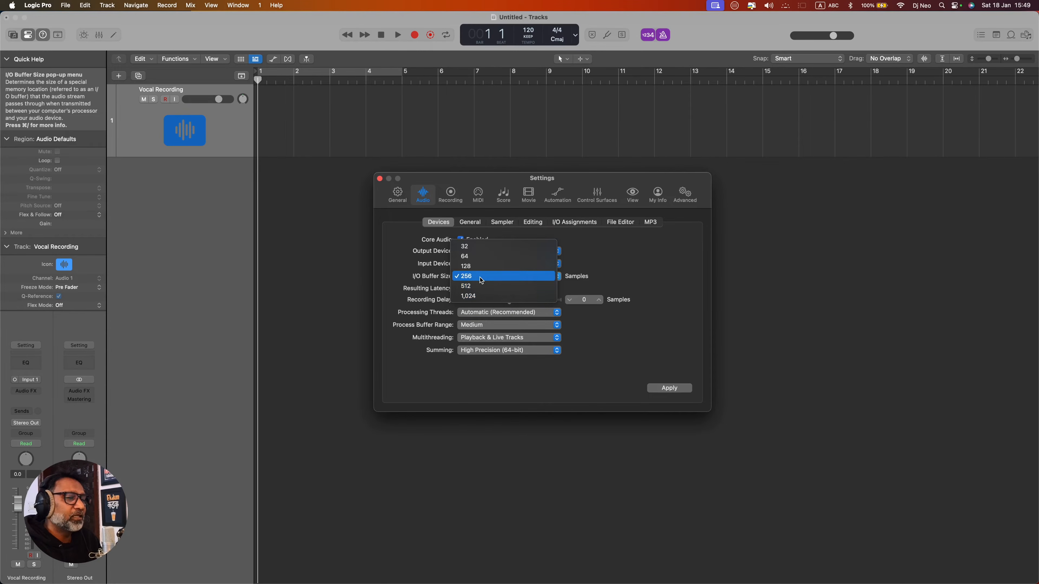
pyautogui.click(482, 280)
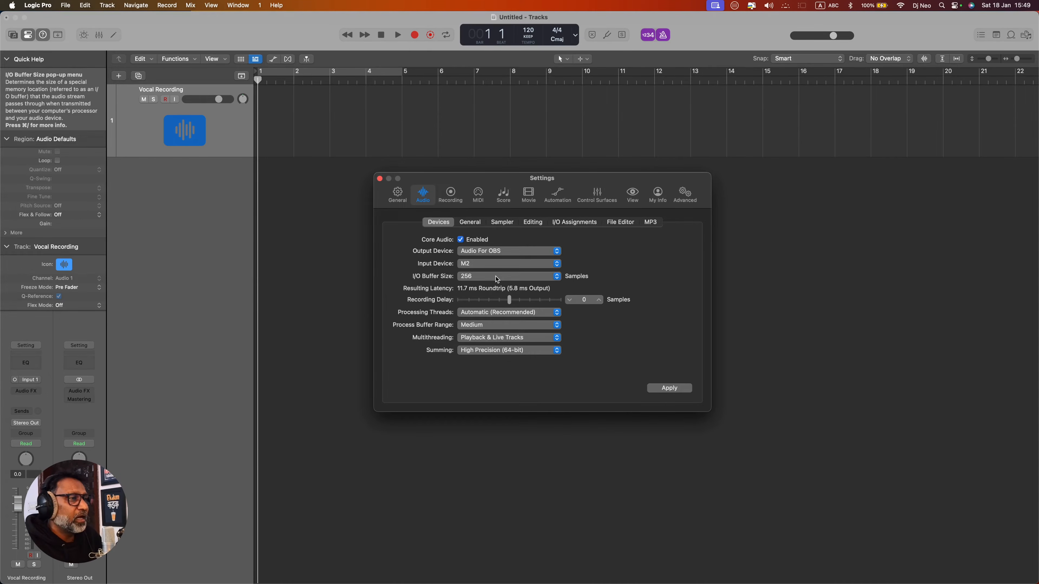
# Set the I/O buffer size to 64 samples, apply it and close the settings
pyautogui.click(497, 278)
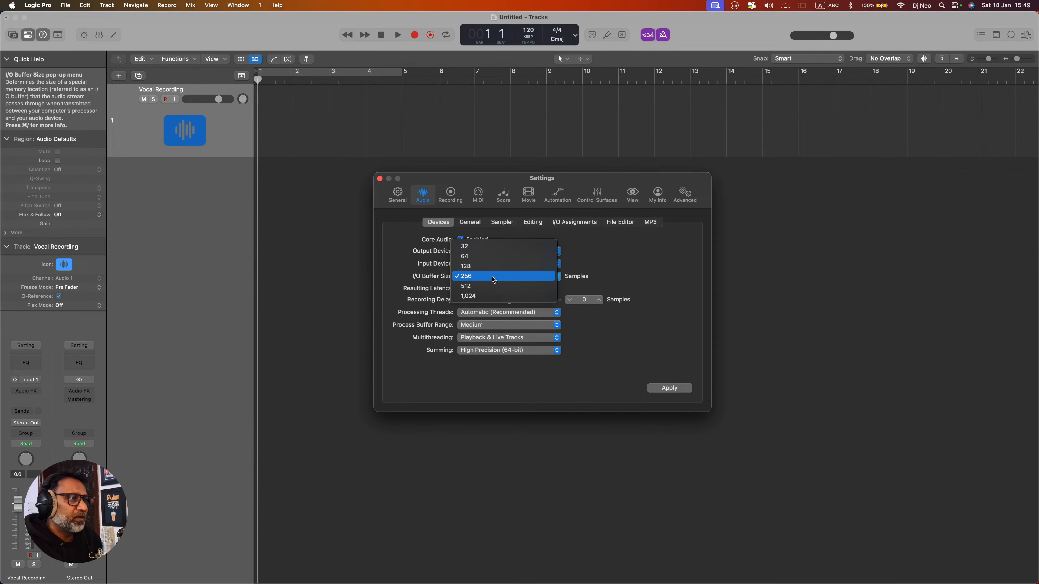
pyautogui.click(494, 258)
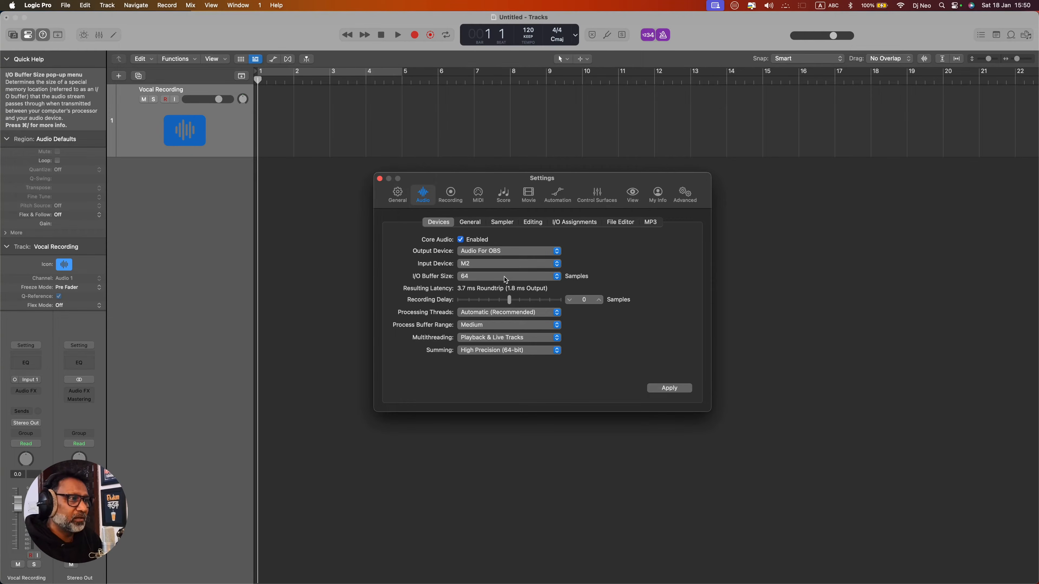
pyautogui.click(506, 280)
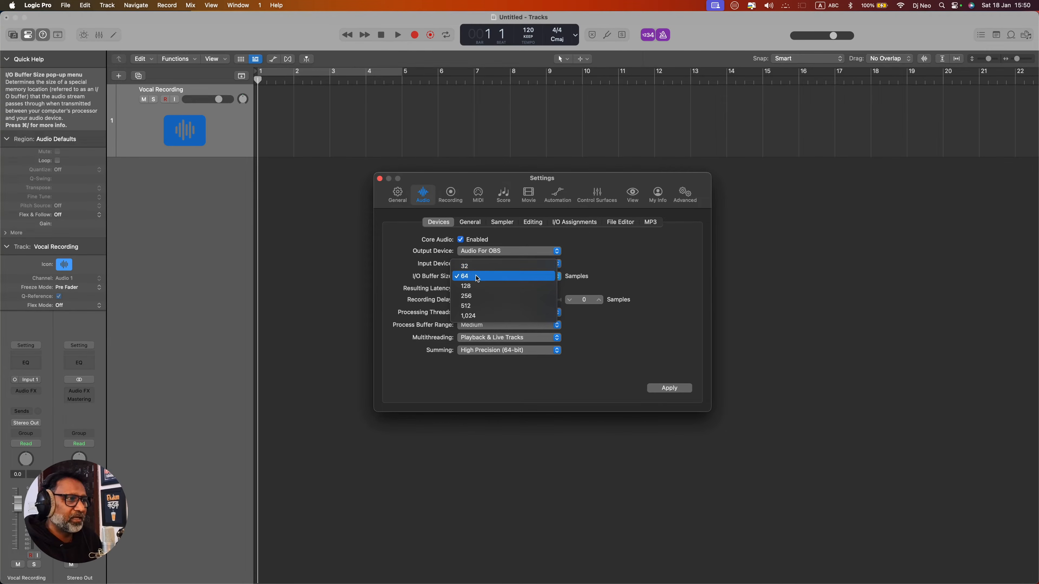
pyautogui.click(477, 278)
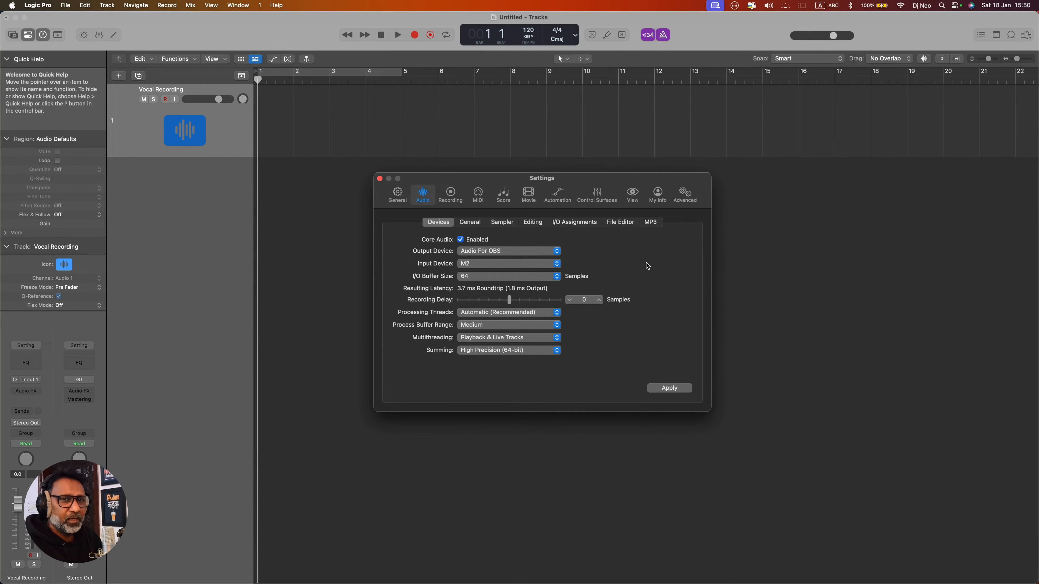
pyautogui.click(667, 388)
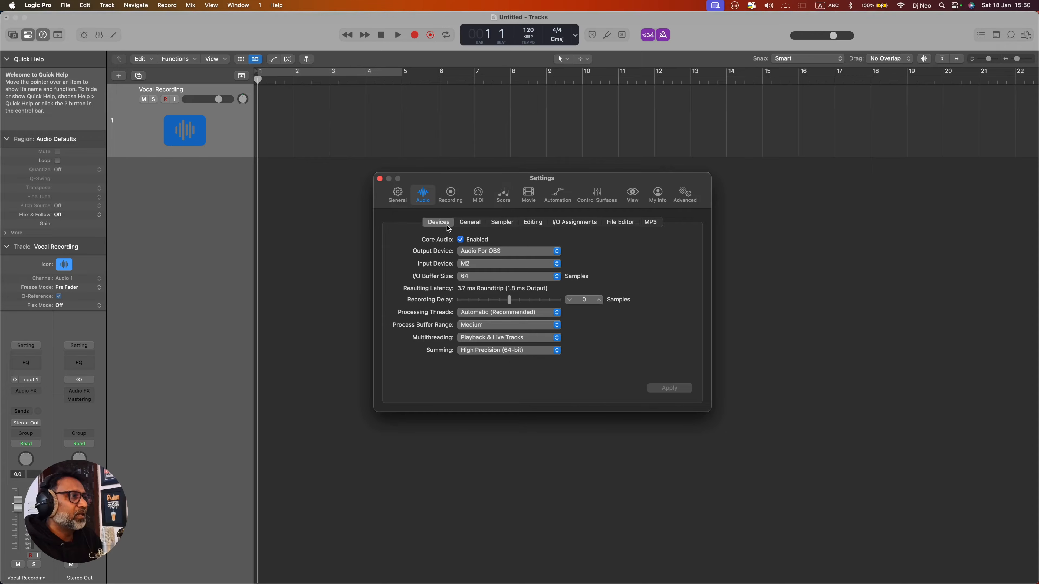
pyautogui.click(379, 179)
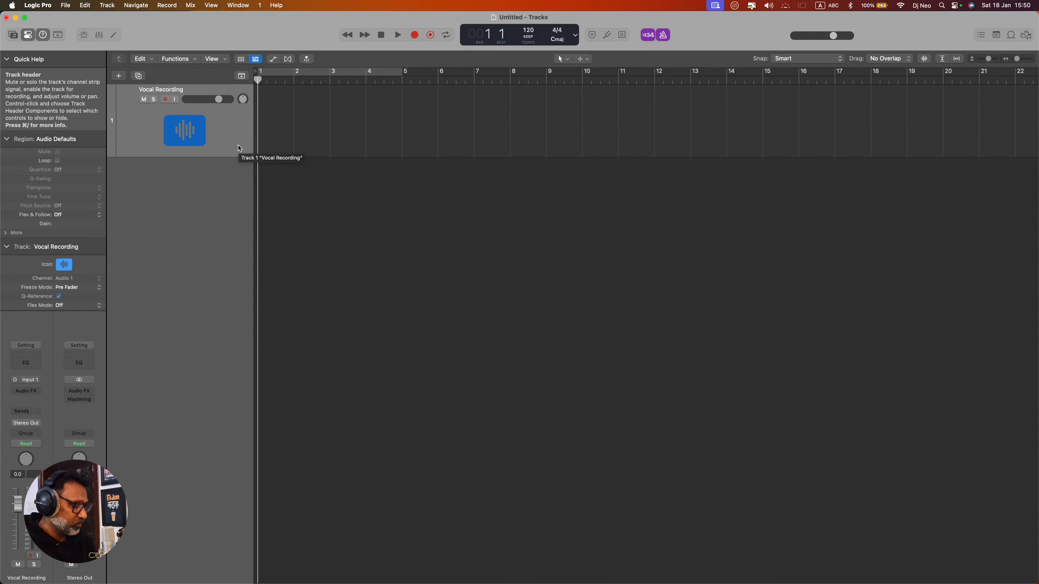
# Show the Mixer and select the Master channel strip
pyautogui.press('x')
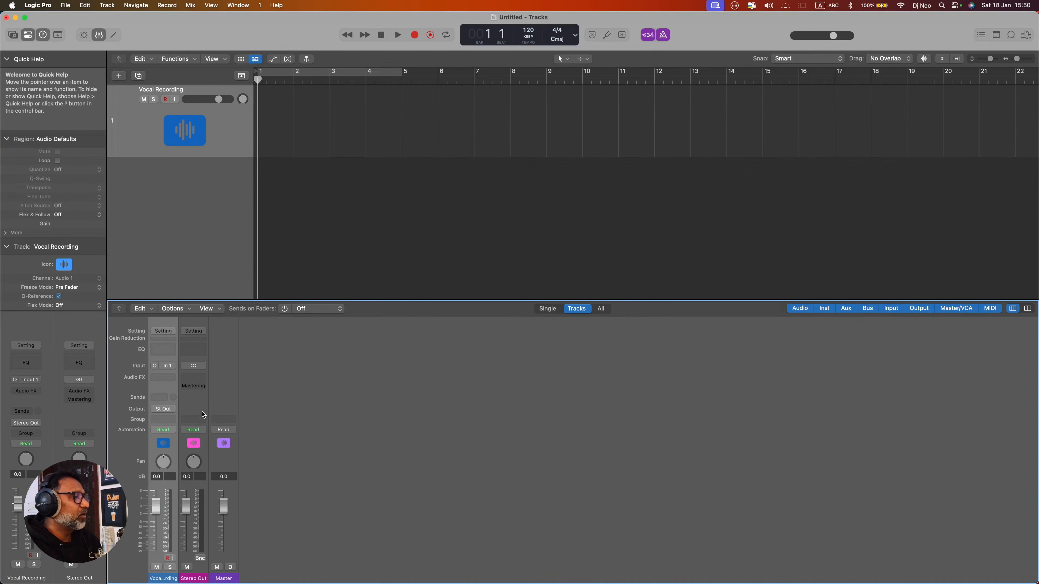
pyautogui.click(194, 411)
pyautogui.click(228, 399)
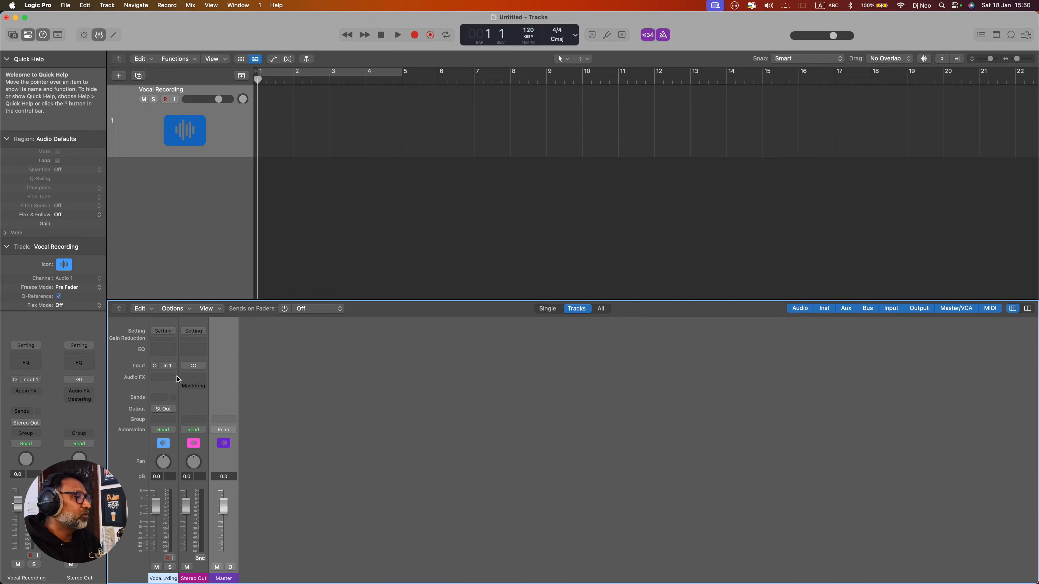
# Add a second Mic or Line audio track with Input 1 and Stereo Output below Vocal Recording
pyautogui.click(149, 161)
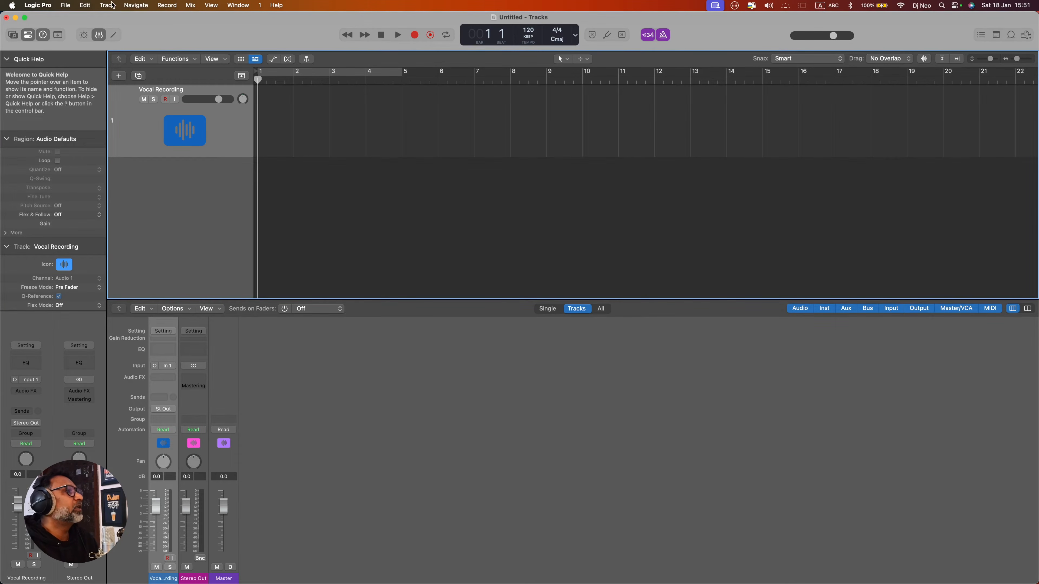
pyautogui.click(120, 77)
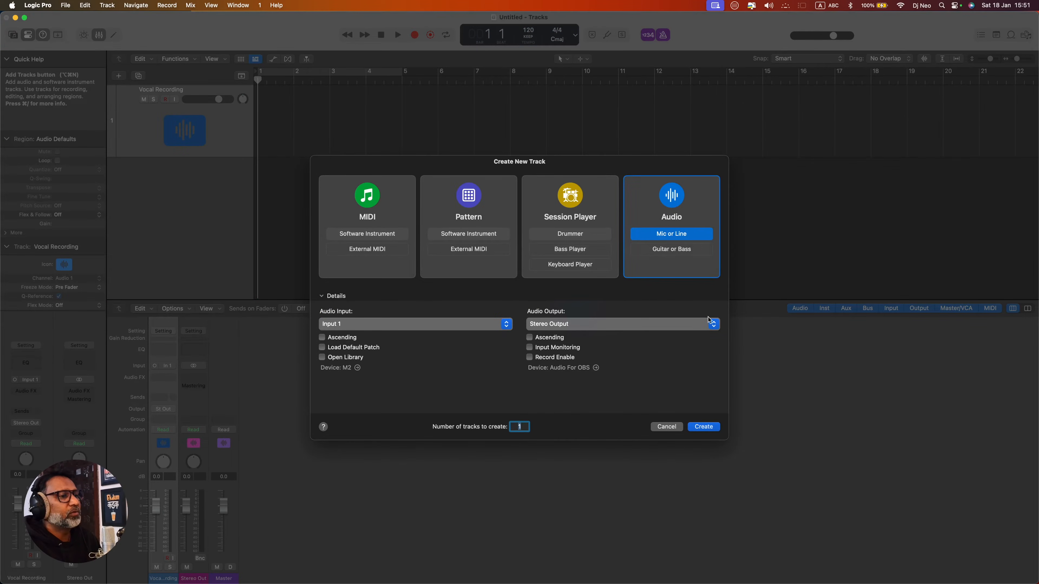
pyautogui.click(710, 427)
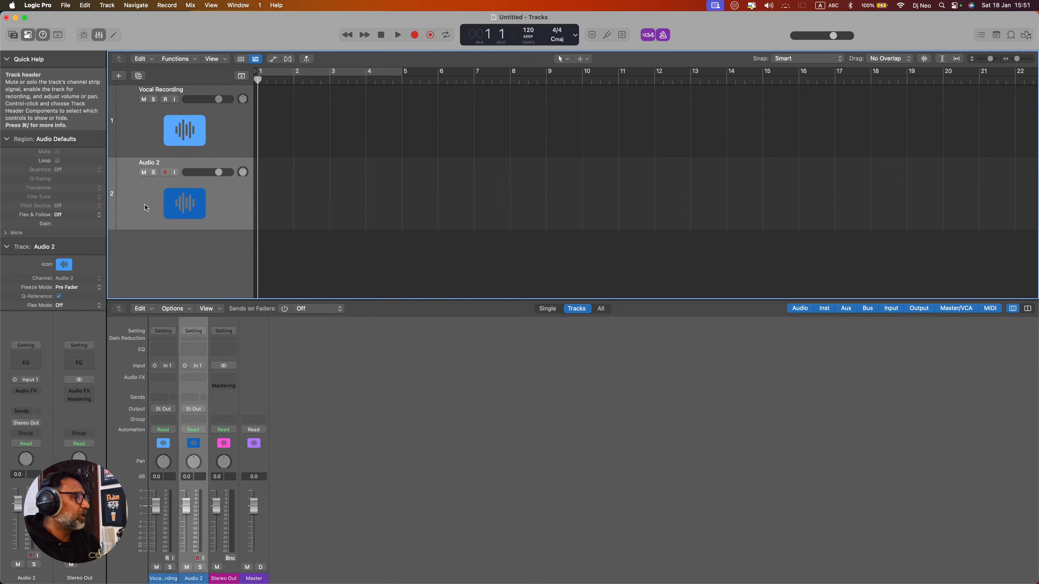
# Change the Vocal Recording track's icon to the handheld microphone from the Other category
pyautogui.click(151, 136)
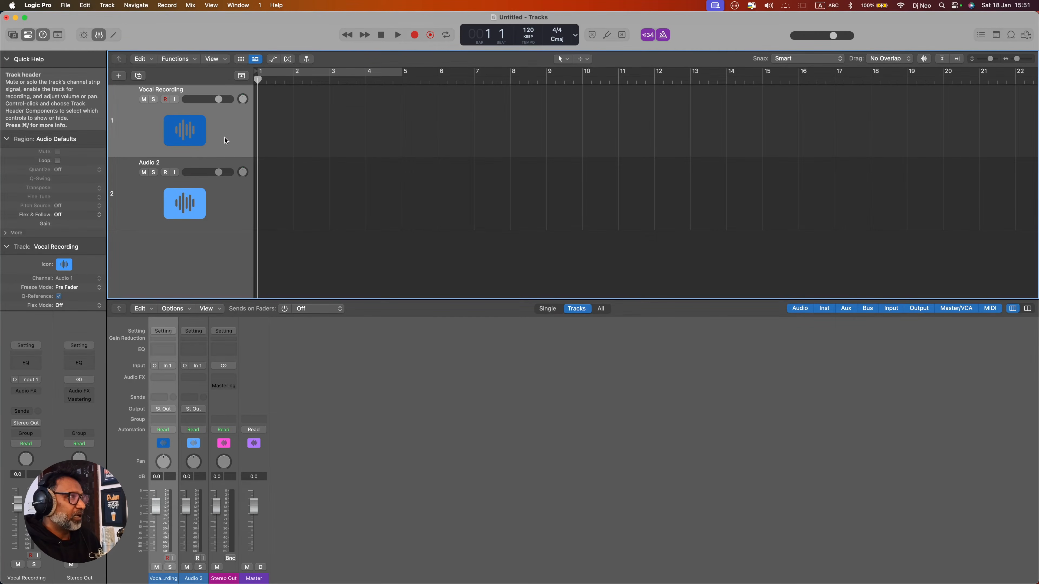
pyautogui.keyDown('ctrl'); pyautogui.click(197, 138); pyautogui.keyUp('ctrl')
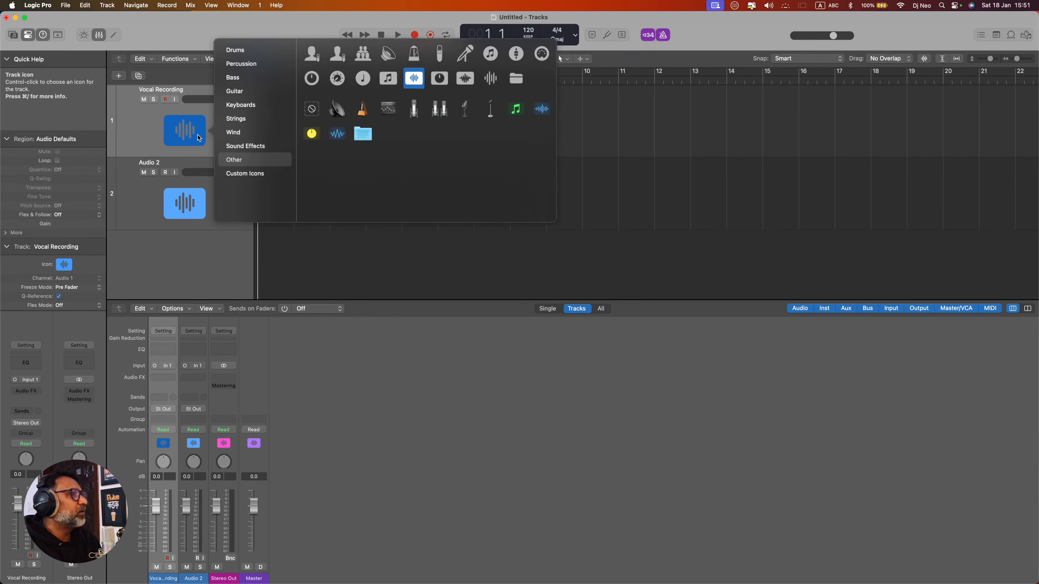
pyautogui.click(192, 138)
pyautogui.keyDown('ctrl'); pyautogui.click(192, 138); pyautogui.keyUp('ctrl')
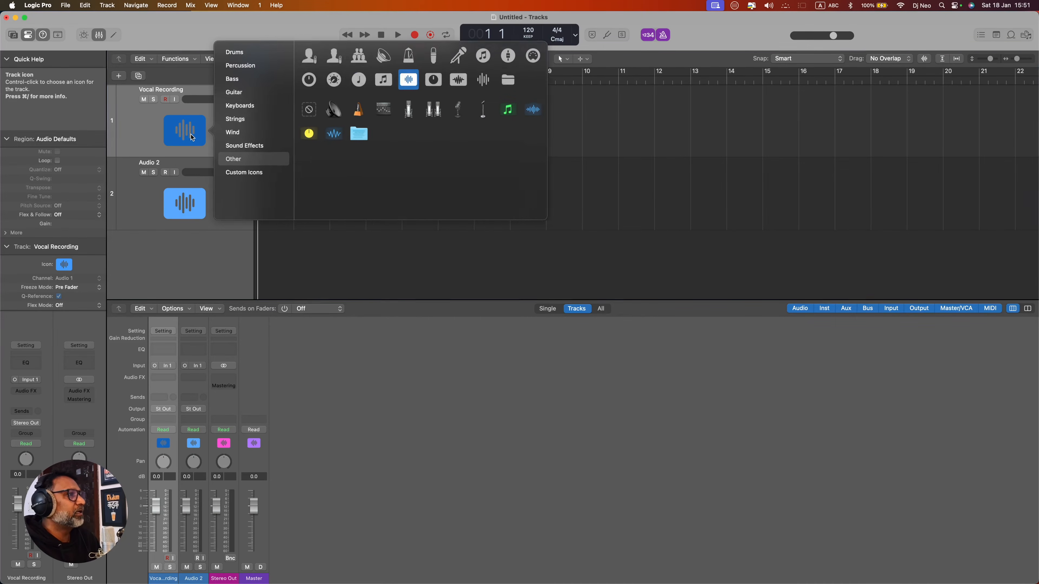
pyautogui.click(436, 55)
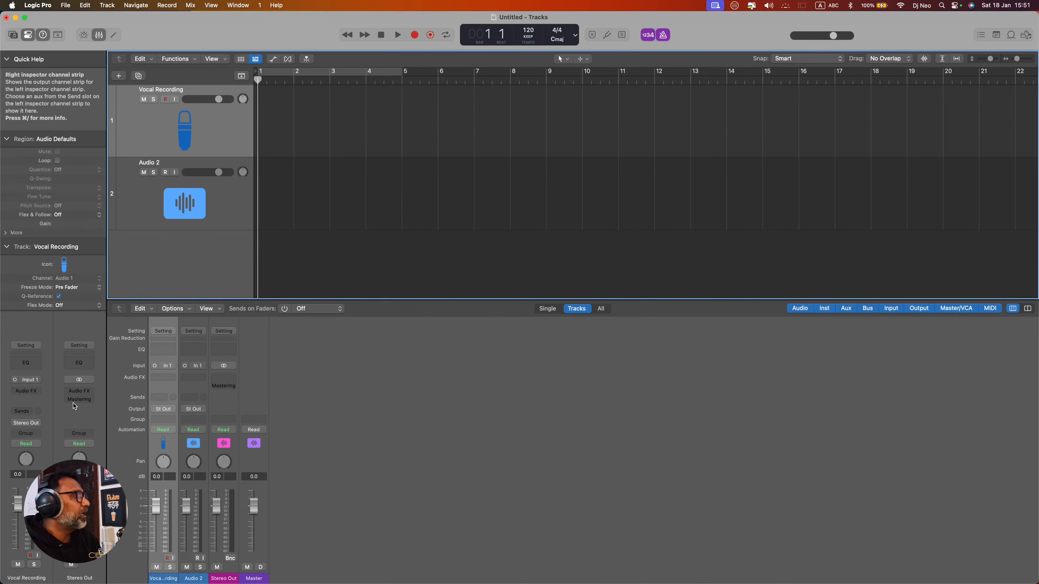
# Examine the inputs and buses available as sources for the Vocal Recording channel strip
pyautogui.click(34, 380)
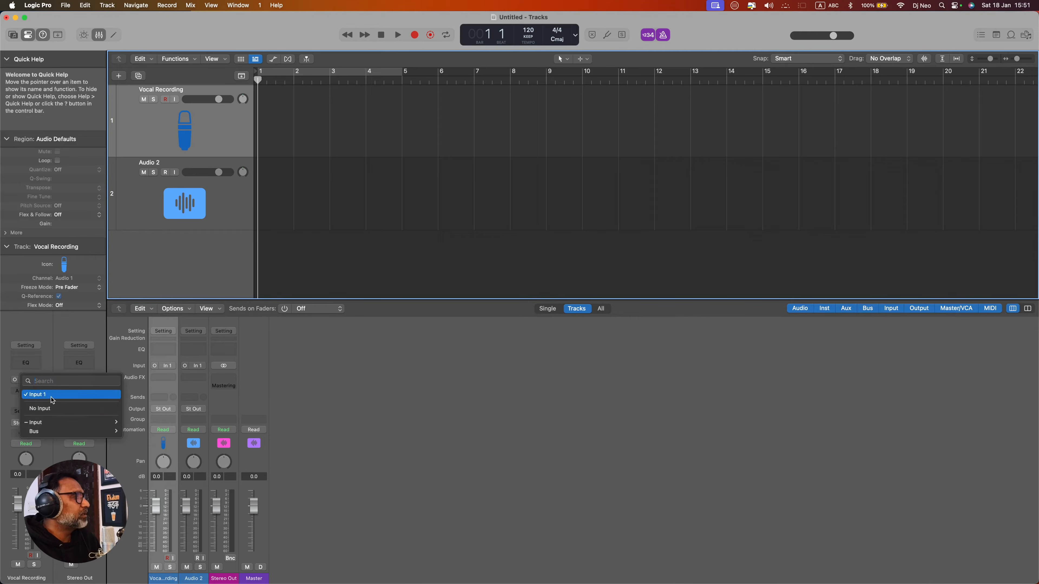
pyautogui.moveTo(49, 423)
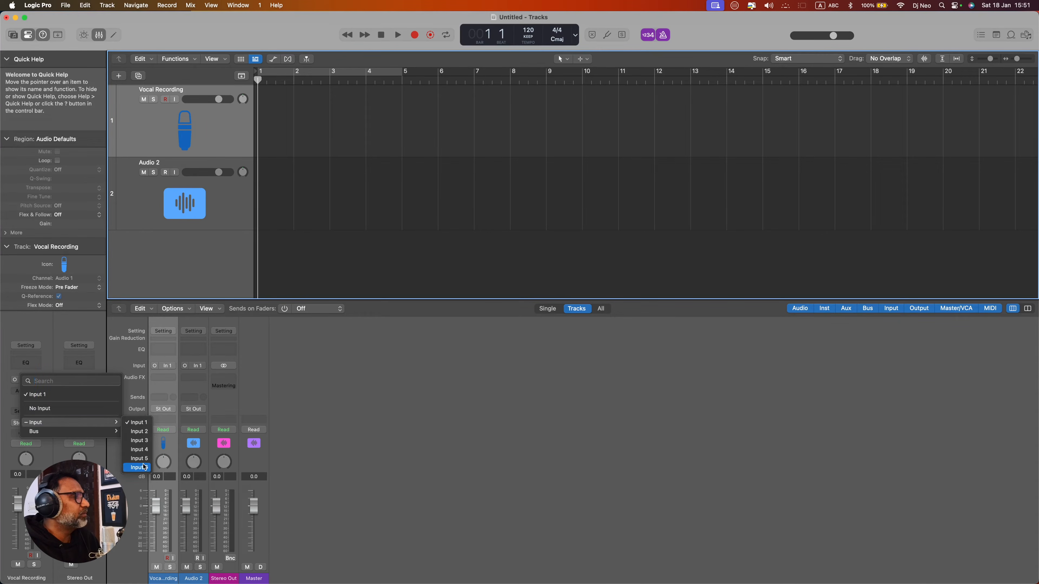
pyautogui.moveTo(81, 432)
pyautogui.click(95, 335)
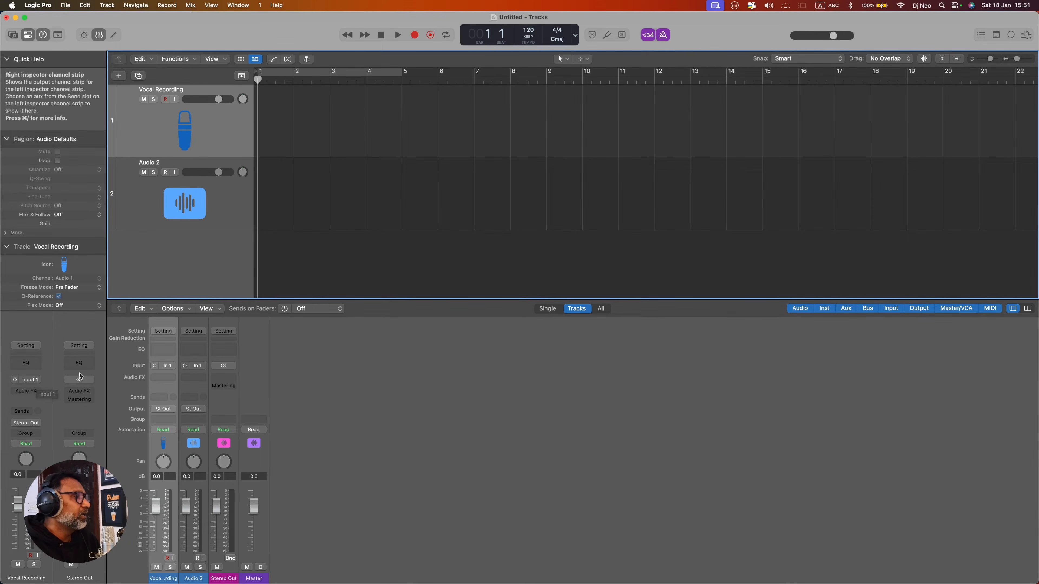
# Arm the Vocal Recording track for recording and reset the Stereo Out peak level display
pyautogui.click(166, 99)
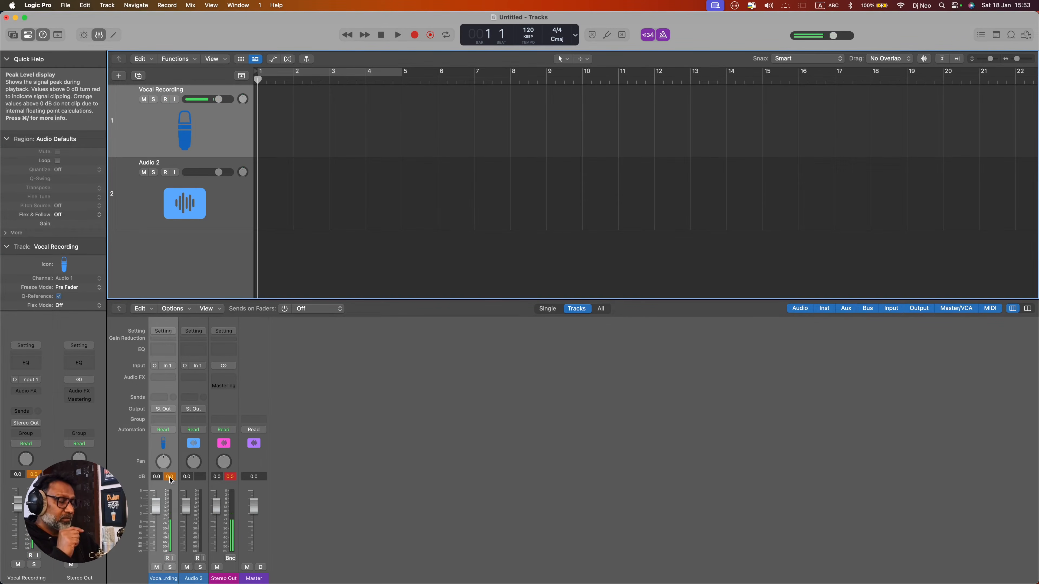
pyautogui.click(230, 477)
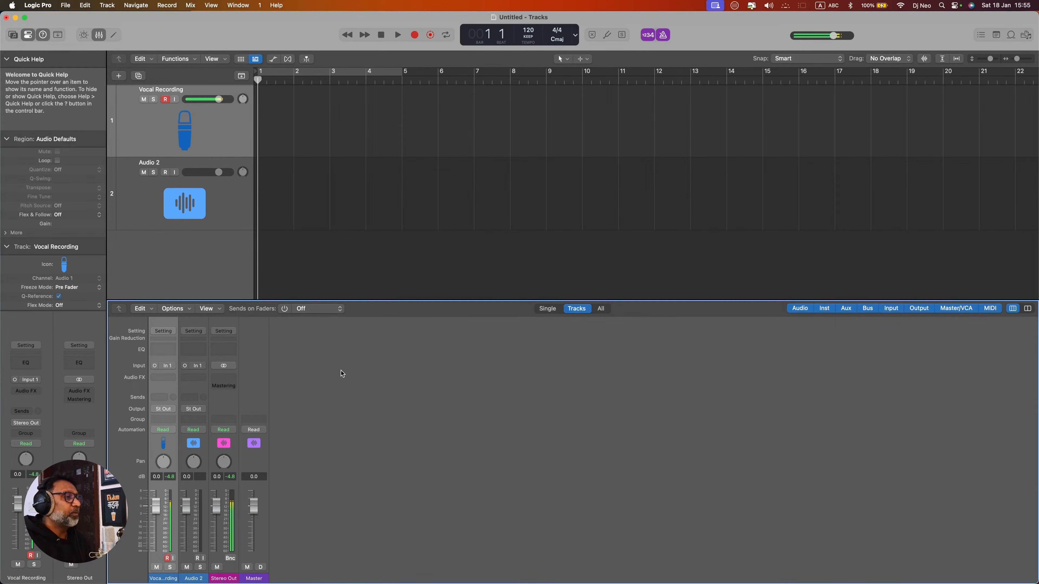
# Insert a Compressor on the Vocal Recording track, try an input gain of -8.0 dB and reset the gain to its default
pyautogui.click(160, 379)
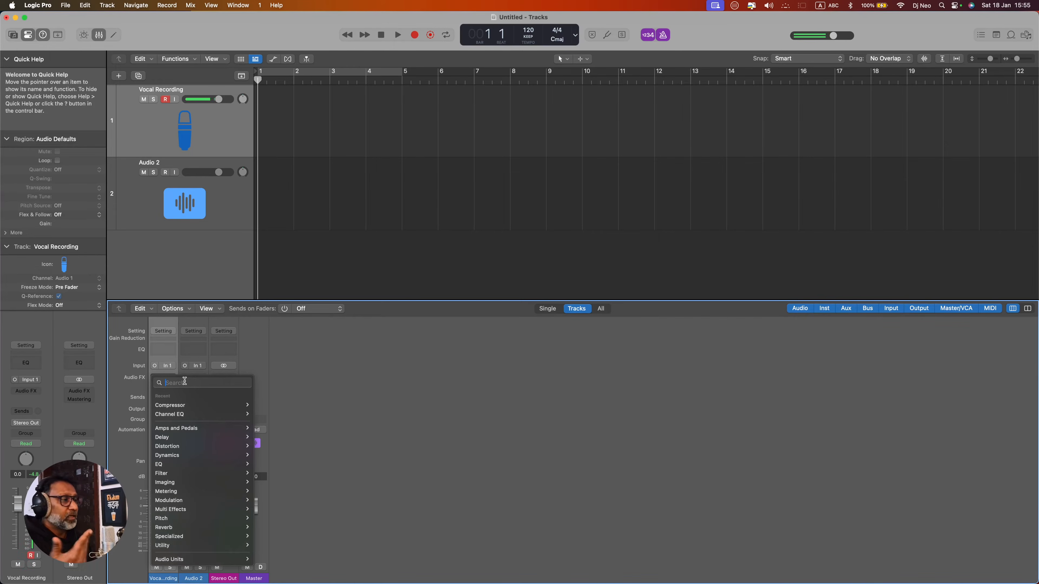
pyautogui.moveTo(189, 407)
pyautogui.click(275, 406)
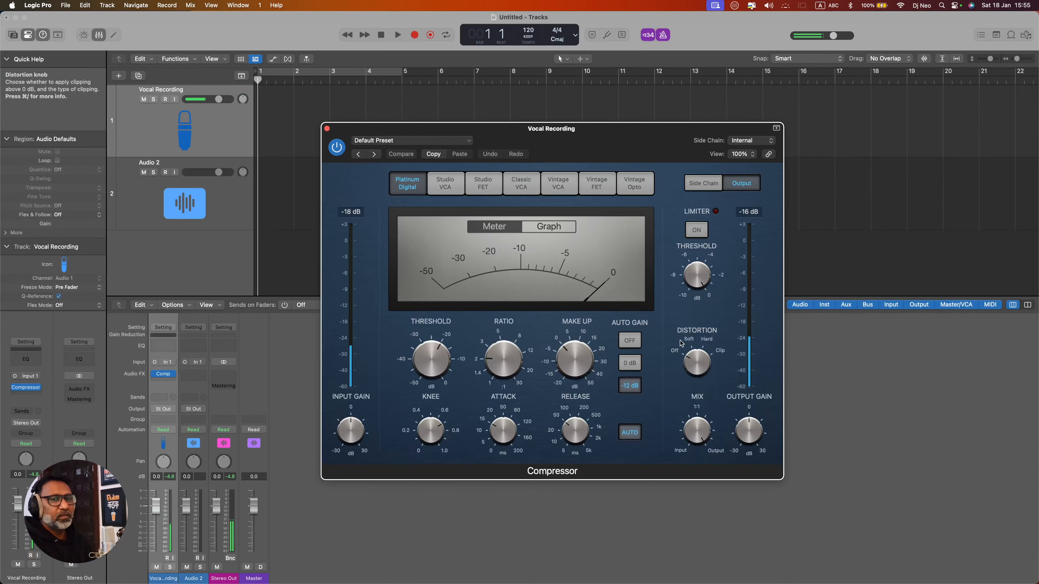
pyautogui.moveTo(582, 129); pyautogui.dragTo(529, 122)
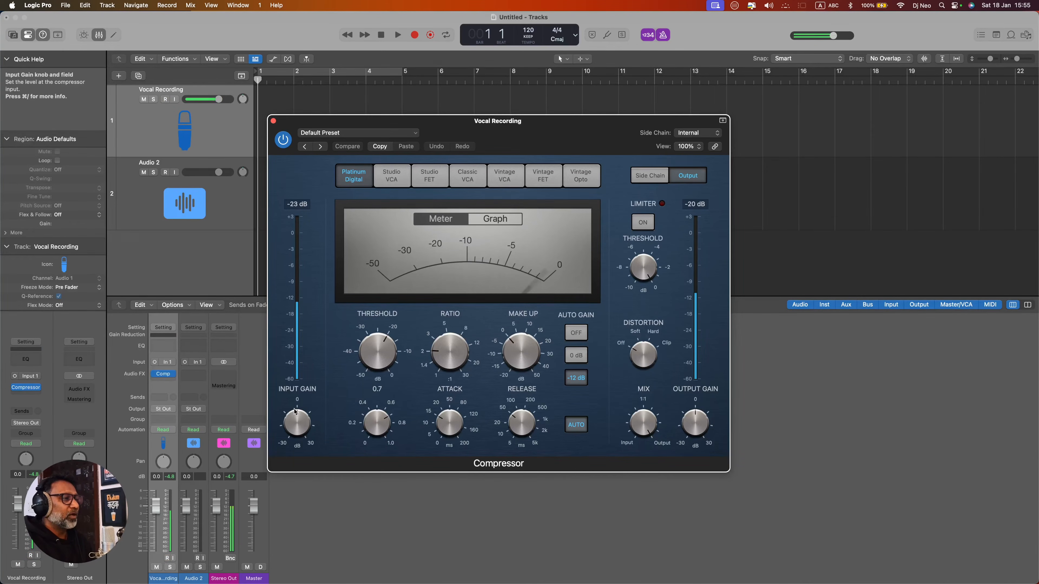
pyautogui.moveTo(300, 426); pyautogui.dragTo(296, 434)
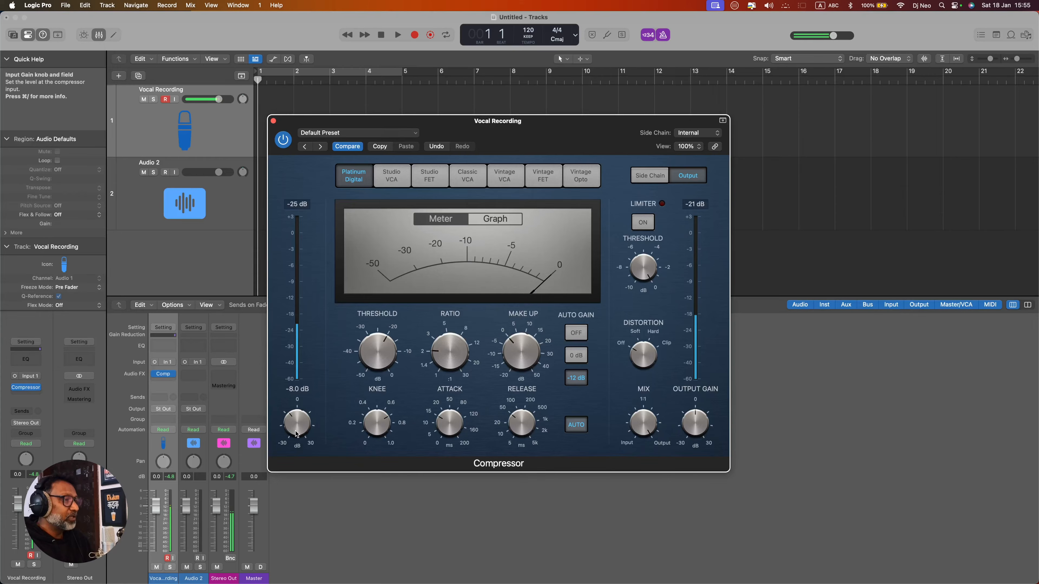
pyautogui.keyDown('alt'); pyautogui.click(296, 434); pyautogui.keyUp('alt')
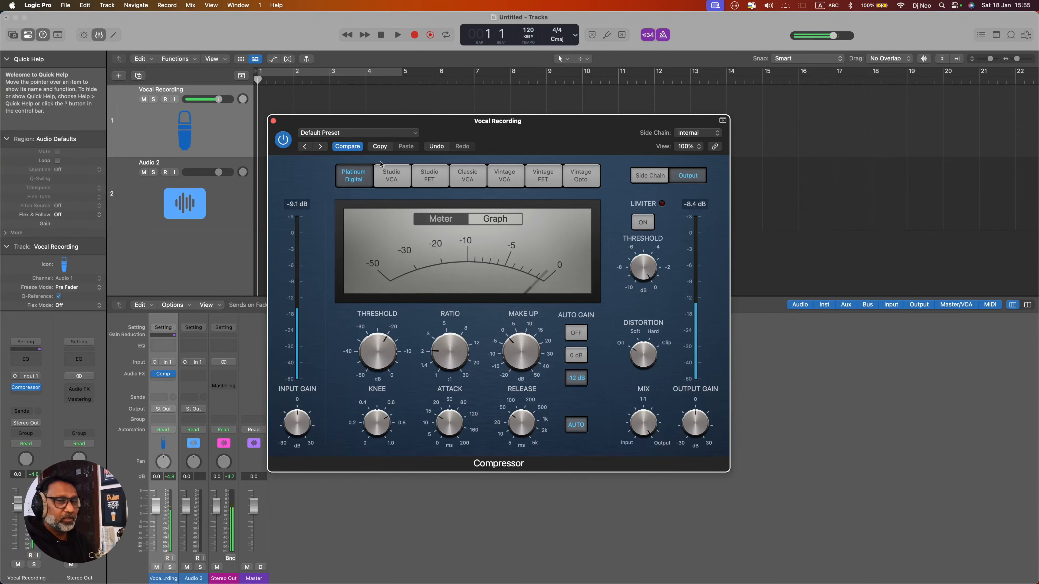
# Close the Compressor window and remove the plug-in from the Vocal Recording channel strip
pyautogui.click(274, 121)
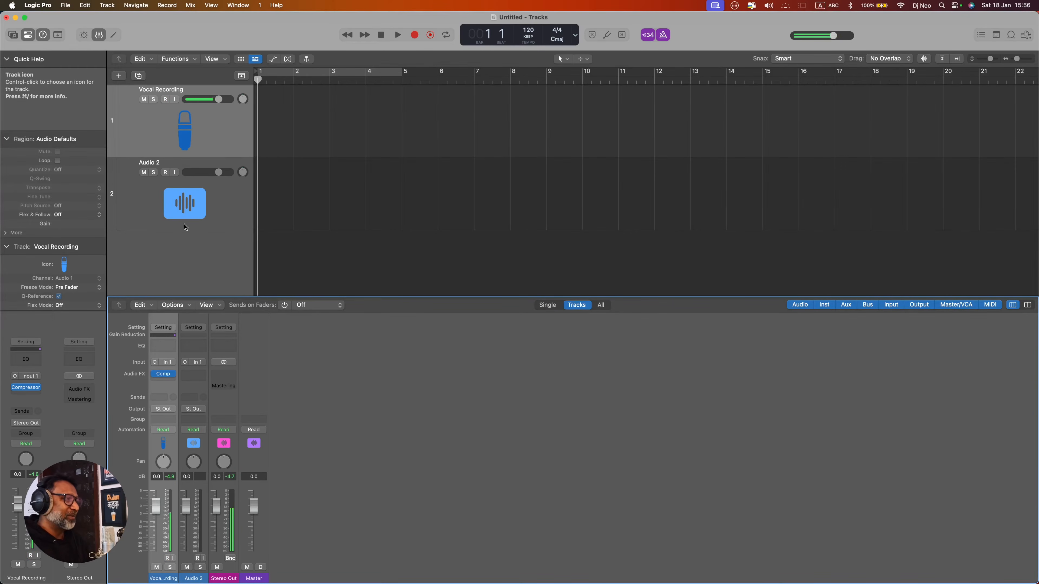
pyautogui.click(173, 376)
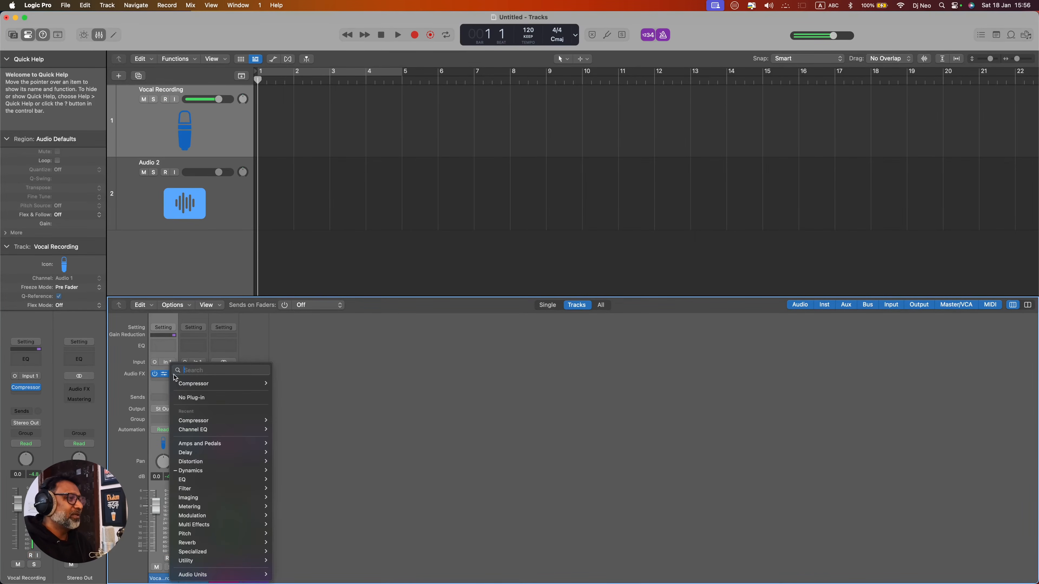
pyautogui.click(208, 397)
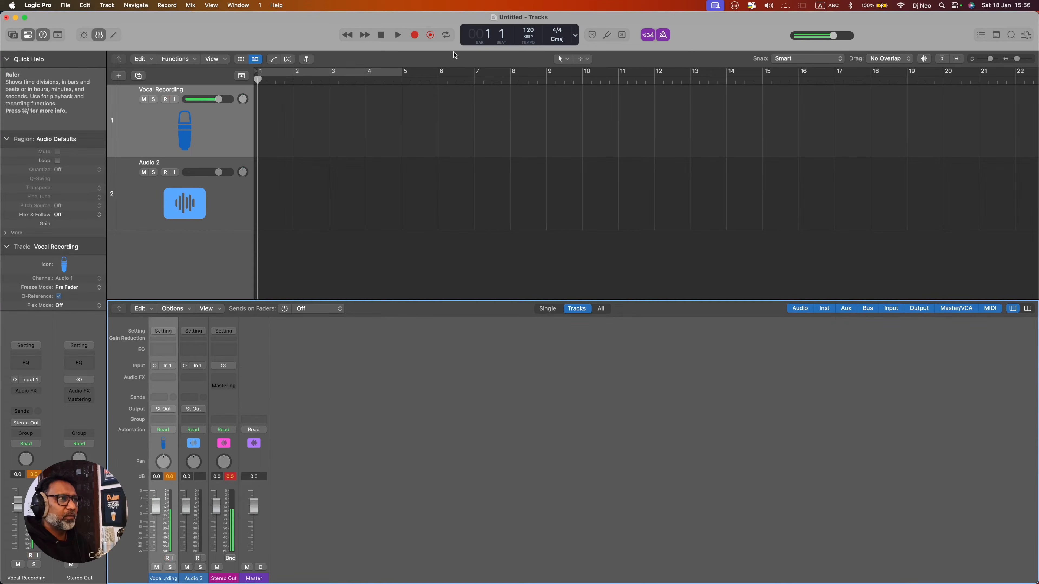
# Turn off the metronome click and record a vocal take from bar 1 to about bar 18 on the Vocal Recording track
pyautogui.click(663, 36)
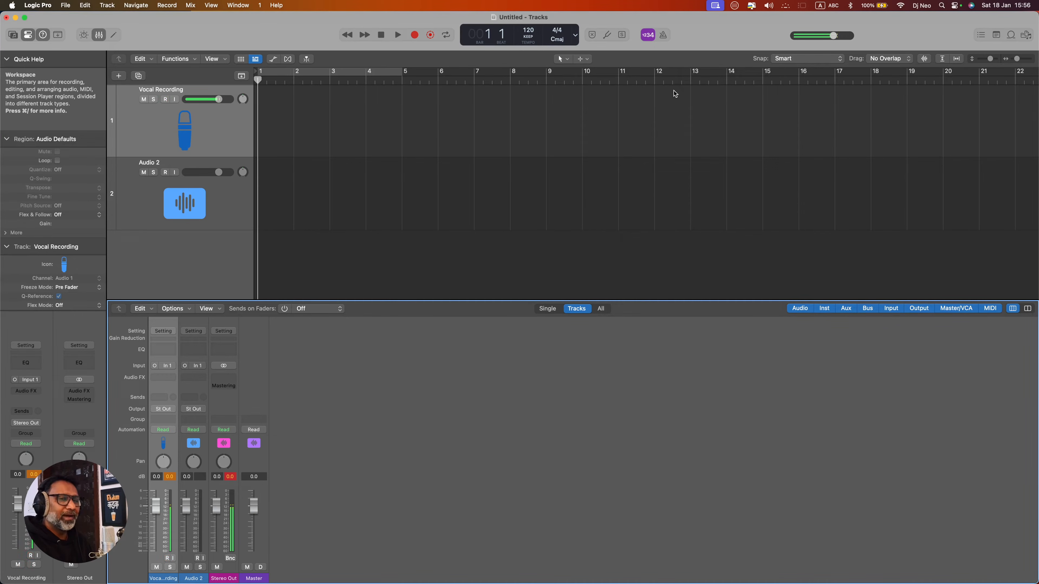
pyautogui.click(415, 36)
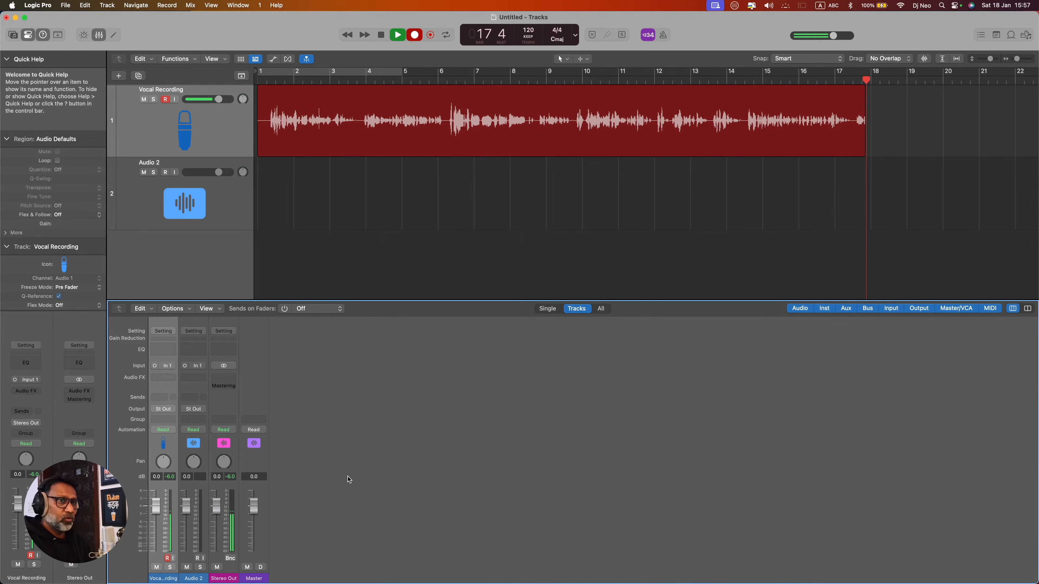
pyautogui.press('space')
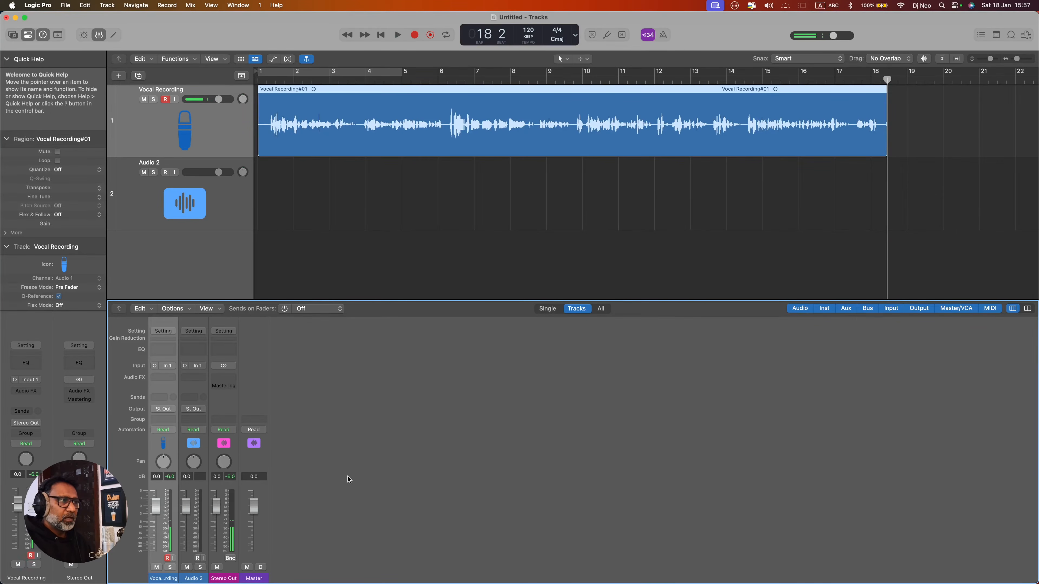
# Play the recorded vocal take from the project start to about bar 7, pausing once around bar 3
pyautogui.press('Return')
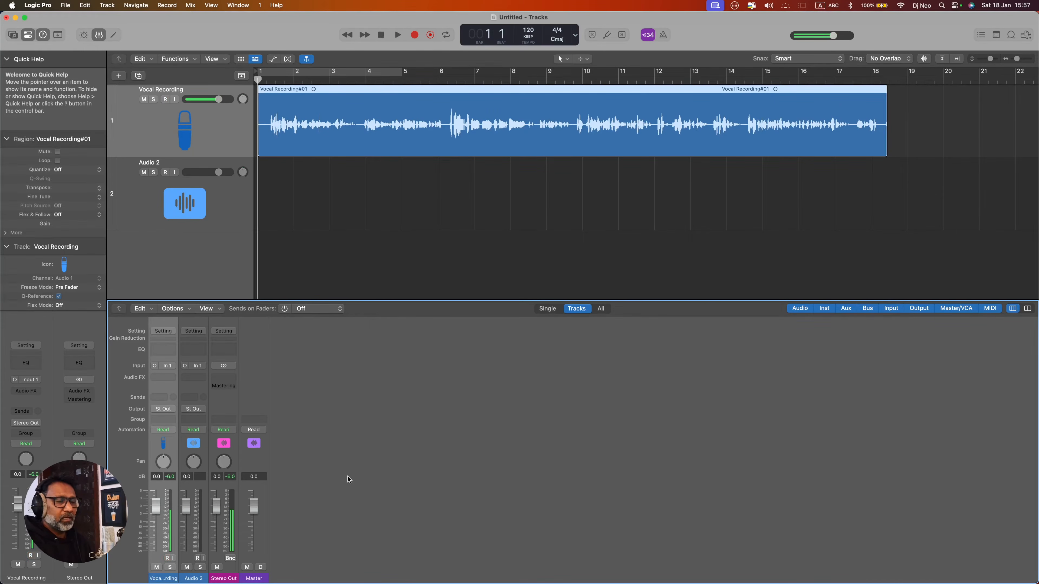
pyautogui.press('space')
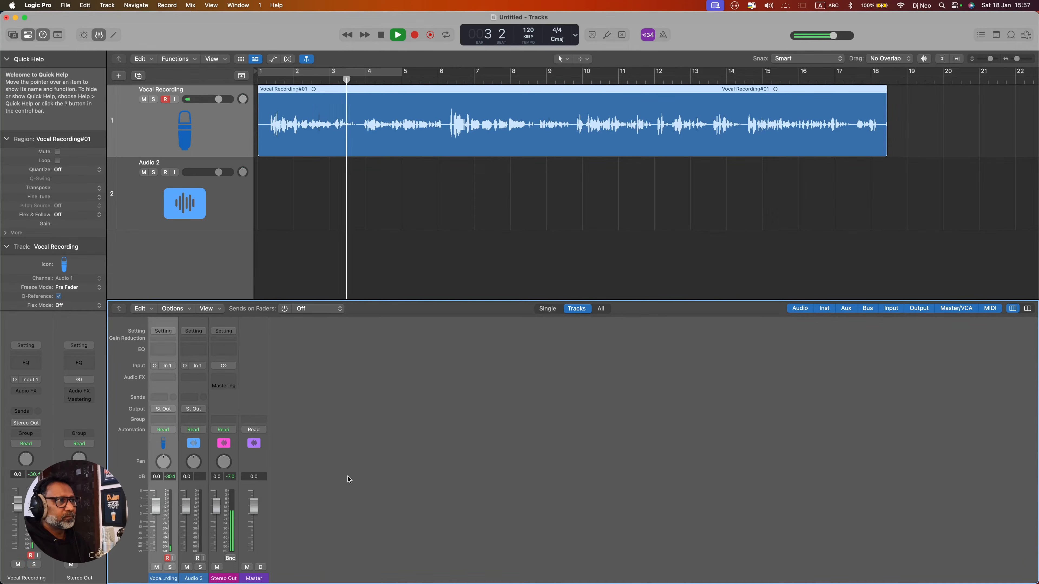
pyautogui.press('space')
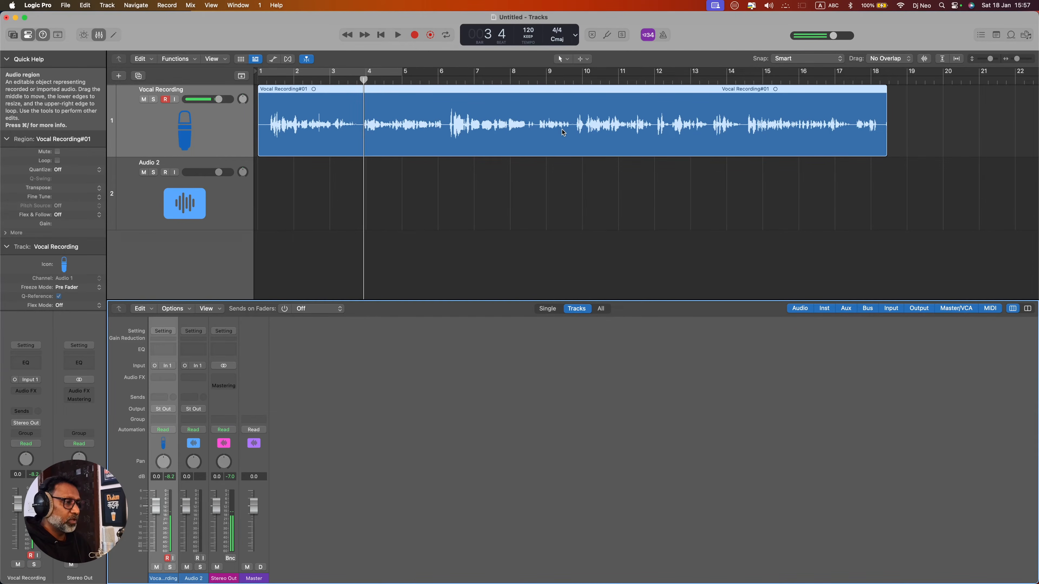
pyautogui.press('space')
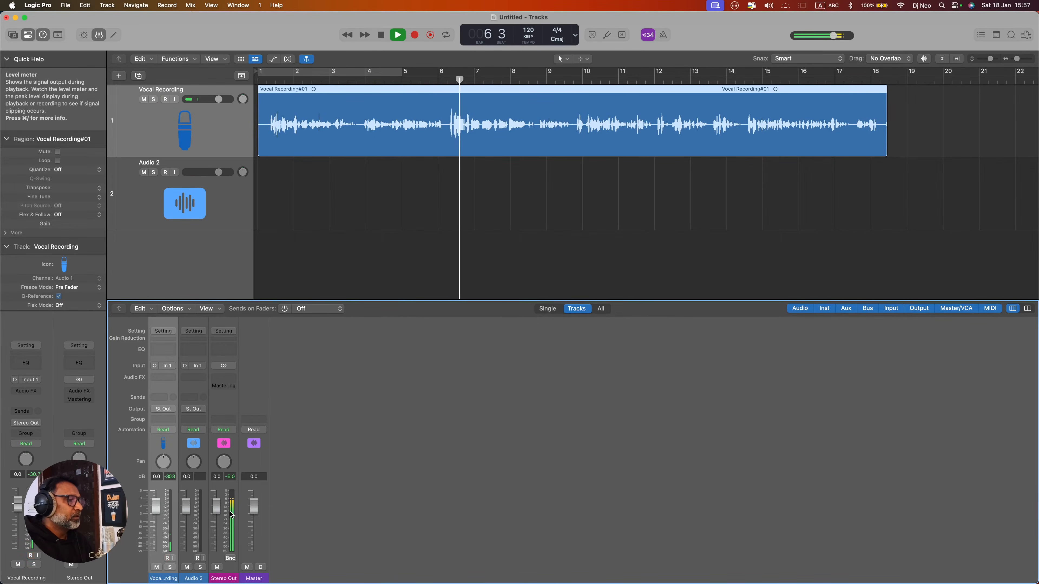
pyautogui.press('space')
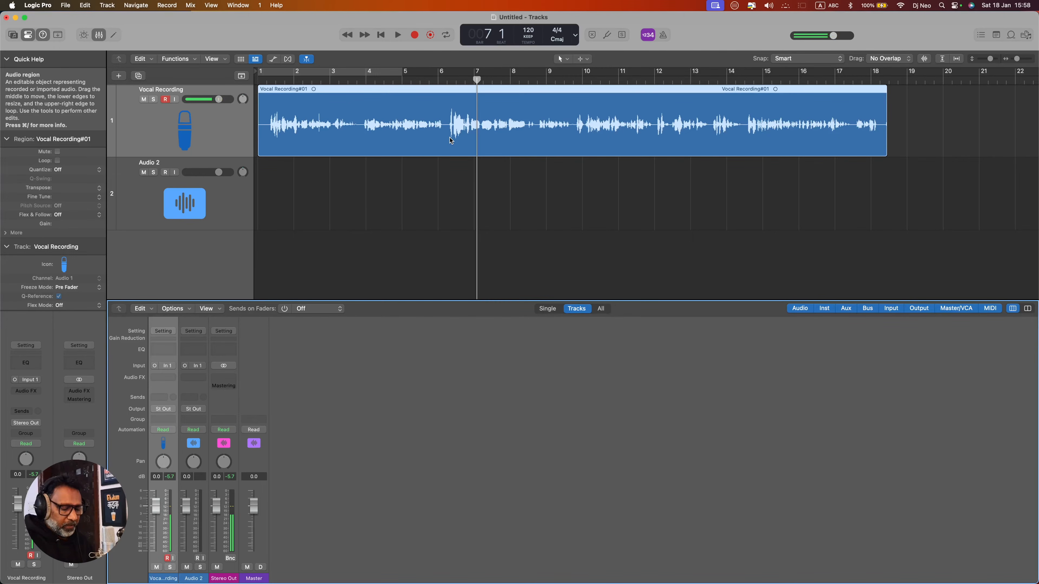
# Place the playhead at bar 19, just past the end of the recorded vocal region
pyautogui.press('super+Left')
pyautogui.press('super+Left')
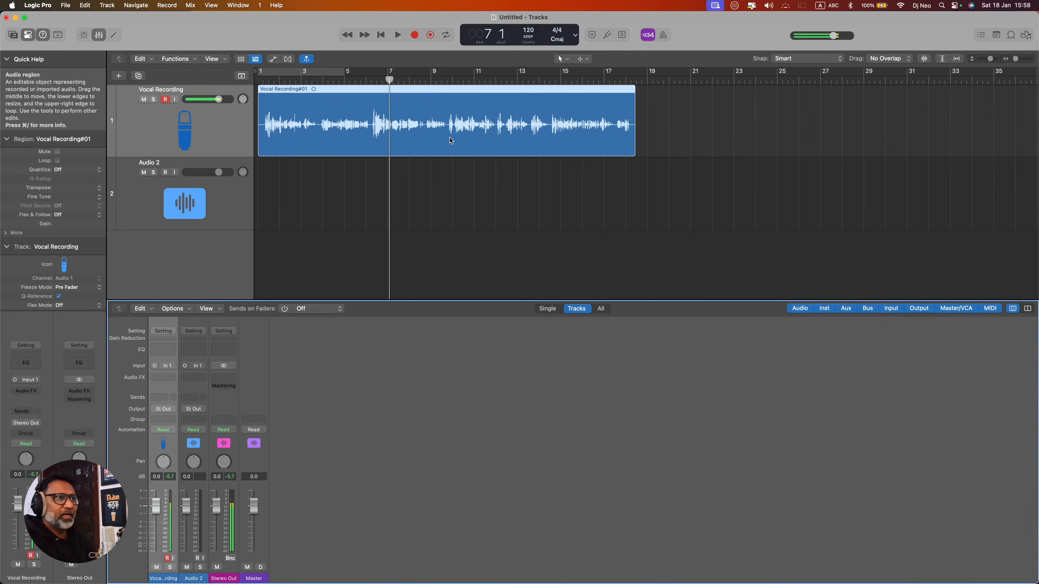
pyautogui.click(650, 79)
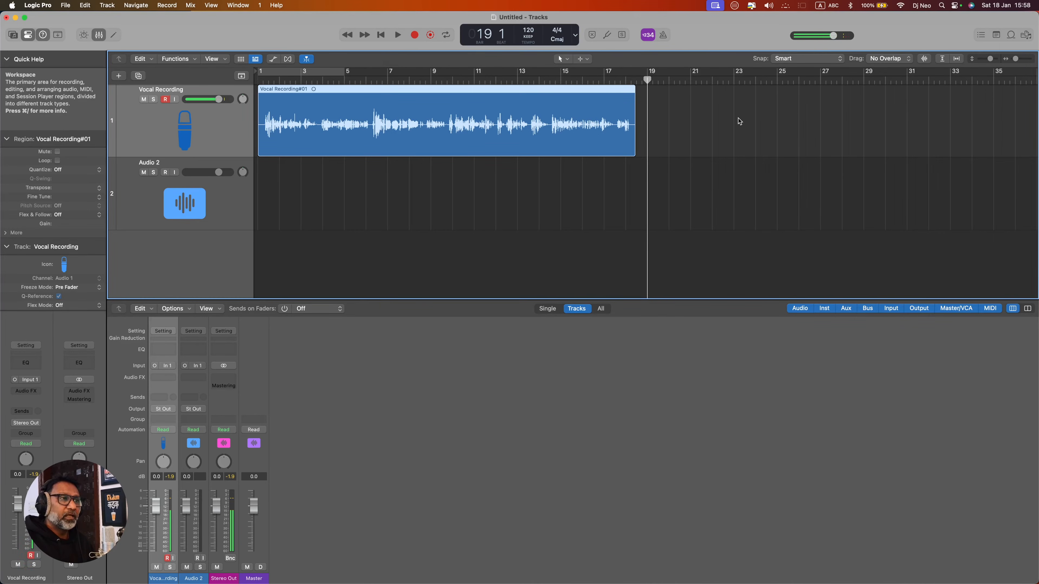
pyautogui.press('super+Right')
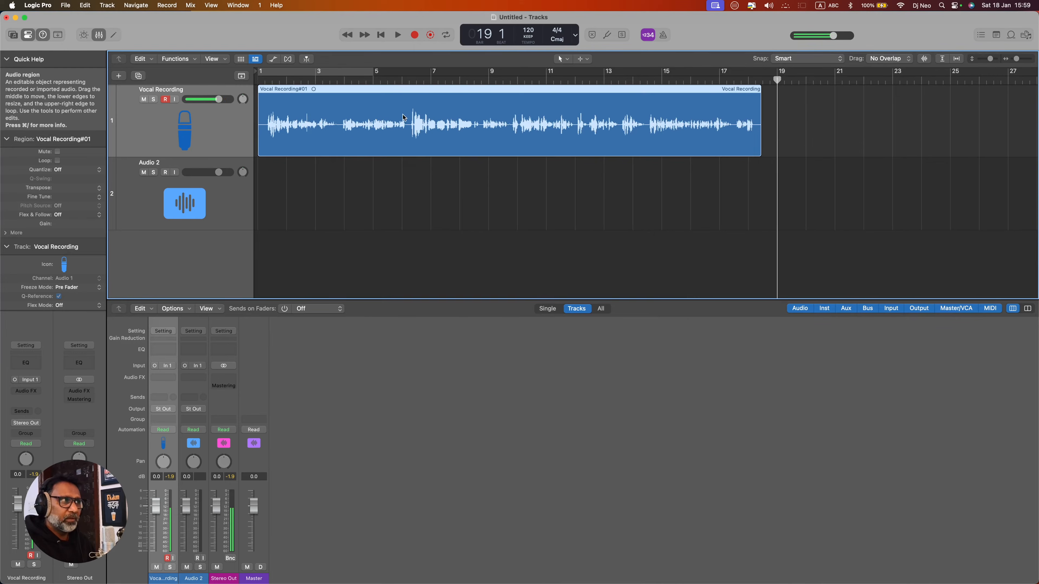
pyautogui.hscroll(3, 728, 129)
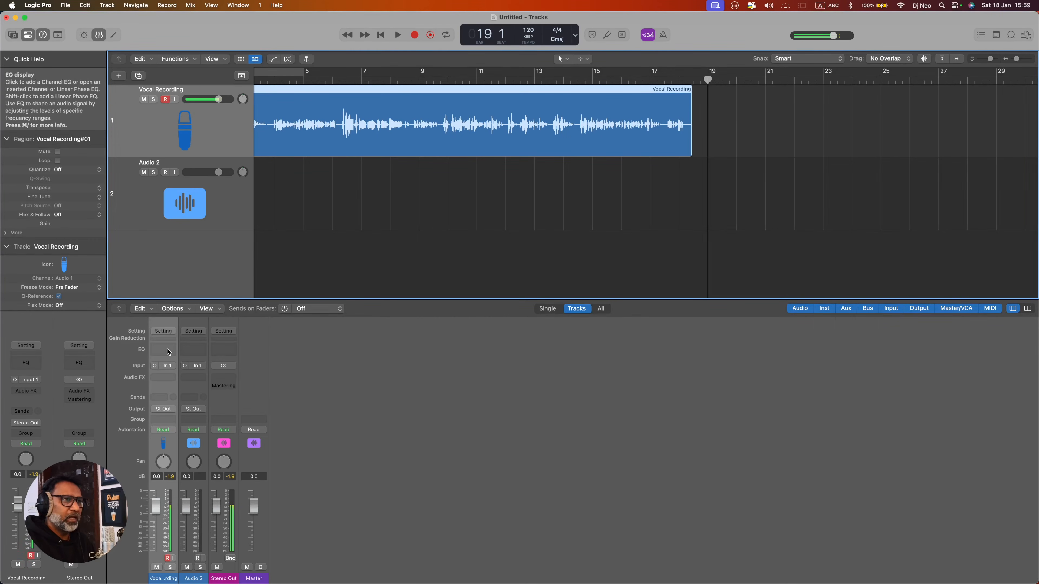
# Insert a mono Channel EQ on the Vocal Recording track and move its window clear of the recorded waveform
pyautogui.click(163, 377)
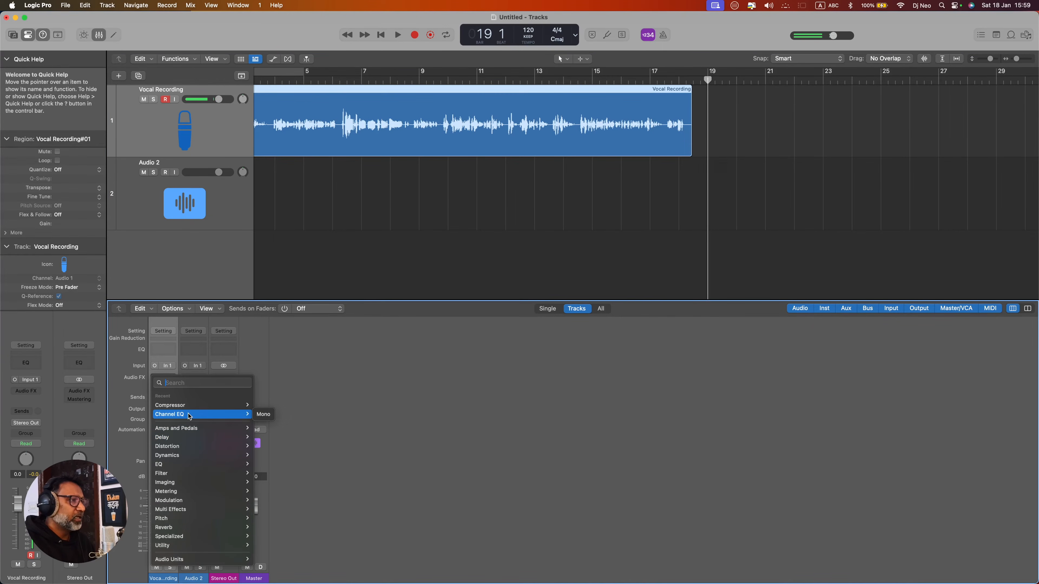
pyautogui.click(262, 415)
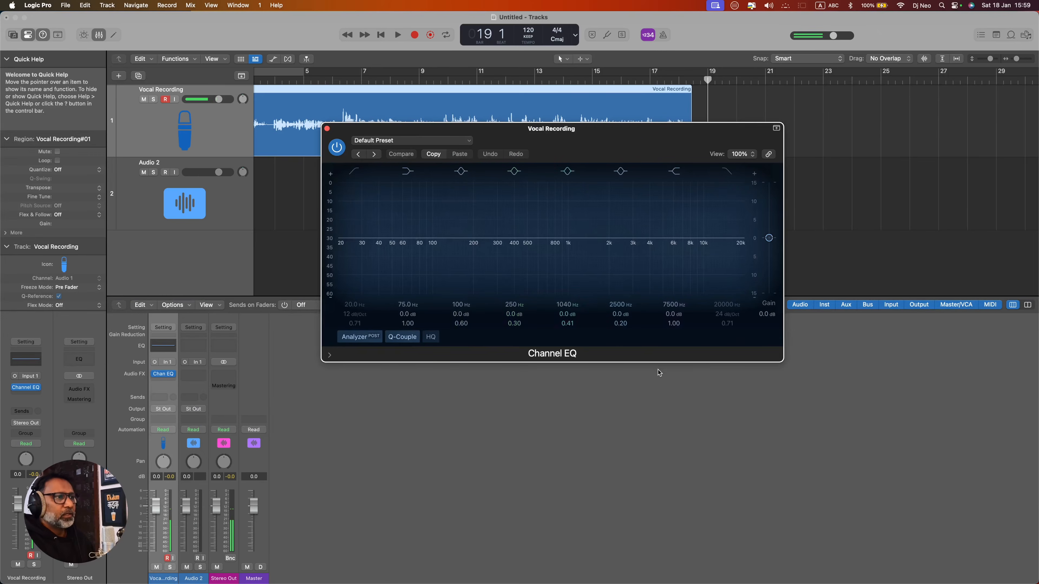
pyautogui.moveTo(613, 146); pyautogui.dragTo(635, 211)
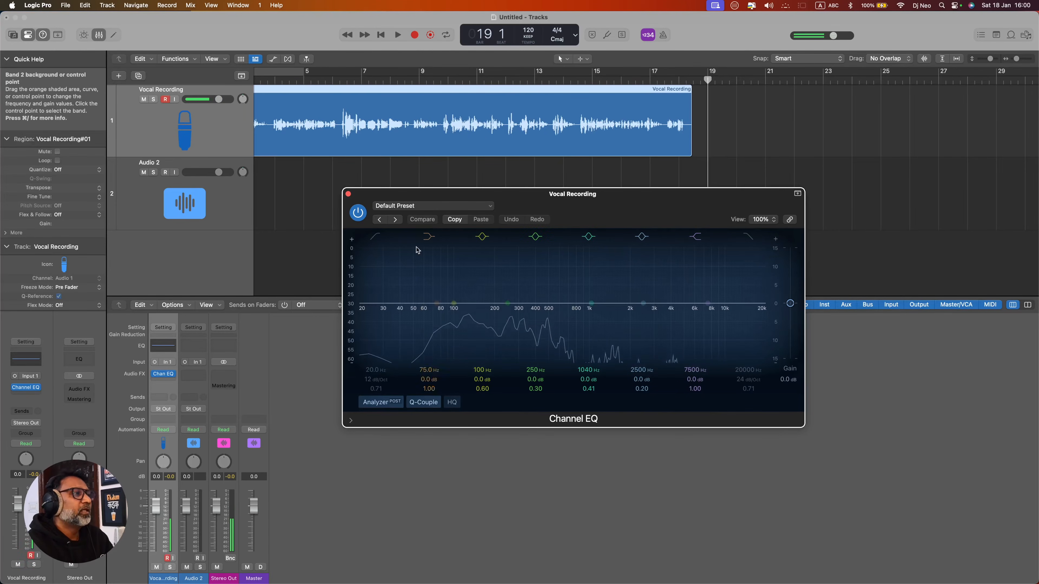
# Enable the Channel EQ's low cut band at 108 Hz, 18 dB/Oct and Q 0.75, and compare the sound with the EQ bypassed
pyautogui.click(376, 237)
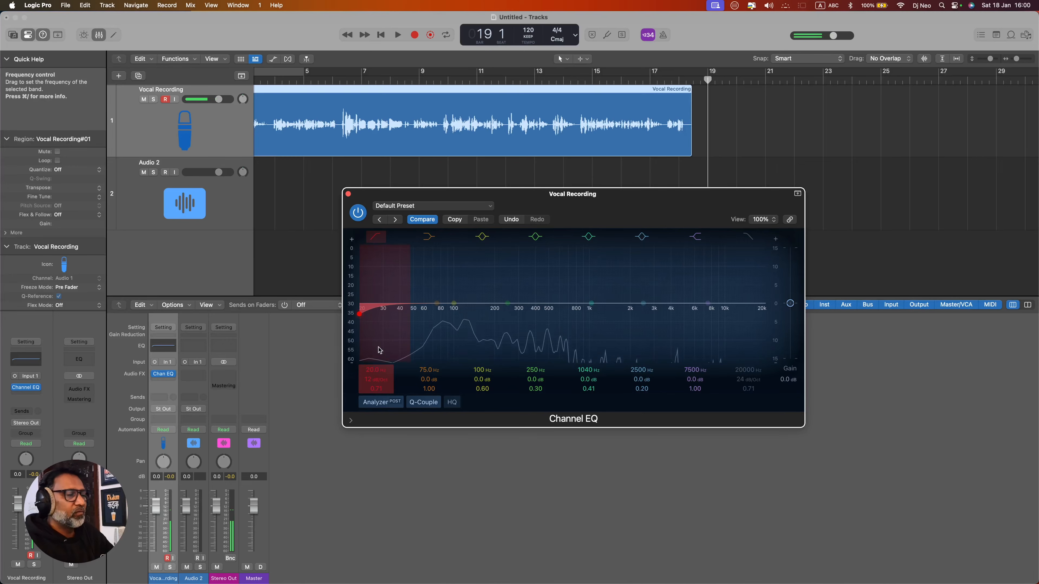
pyautogui.moveTo(376, 370); pyautogui.dragTo(376, 354)
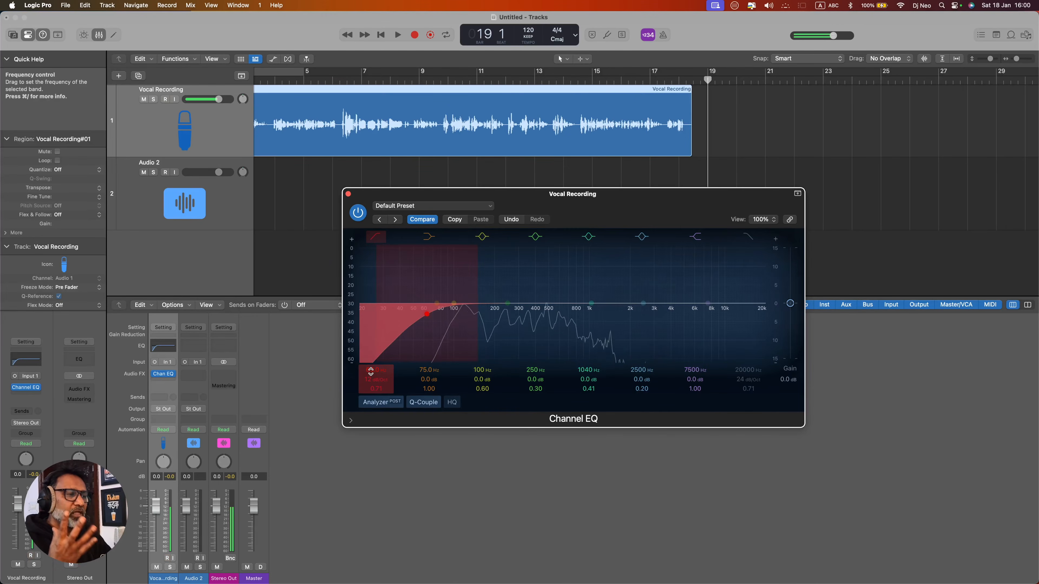
pyautogui.moveTo(371, 371); pyautogui.dragTo(371, 359)
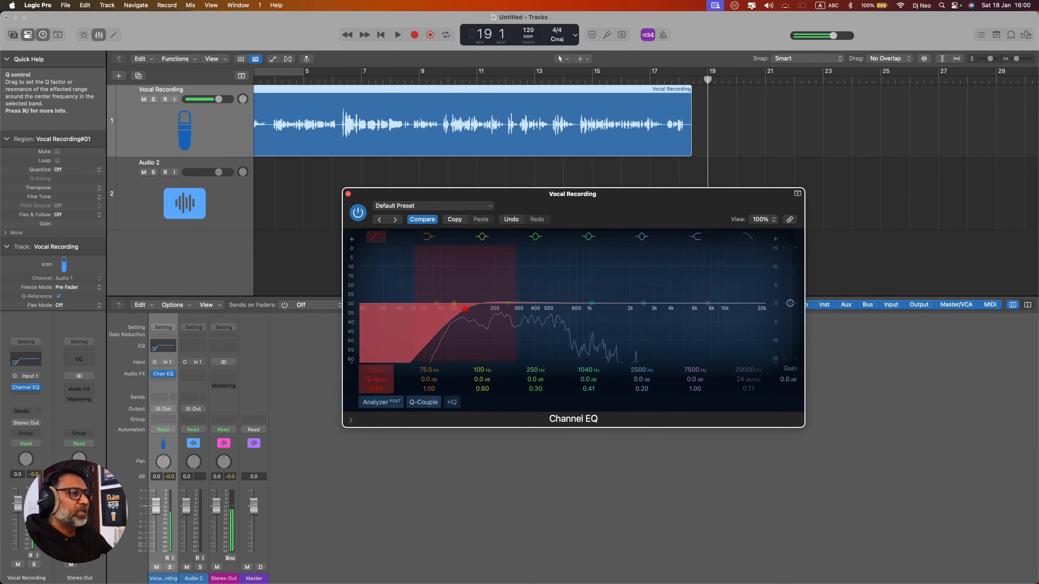
pyautogui.moveTo(377, 389); pyautogui.dragTo(383, 390)
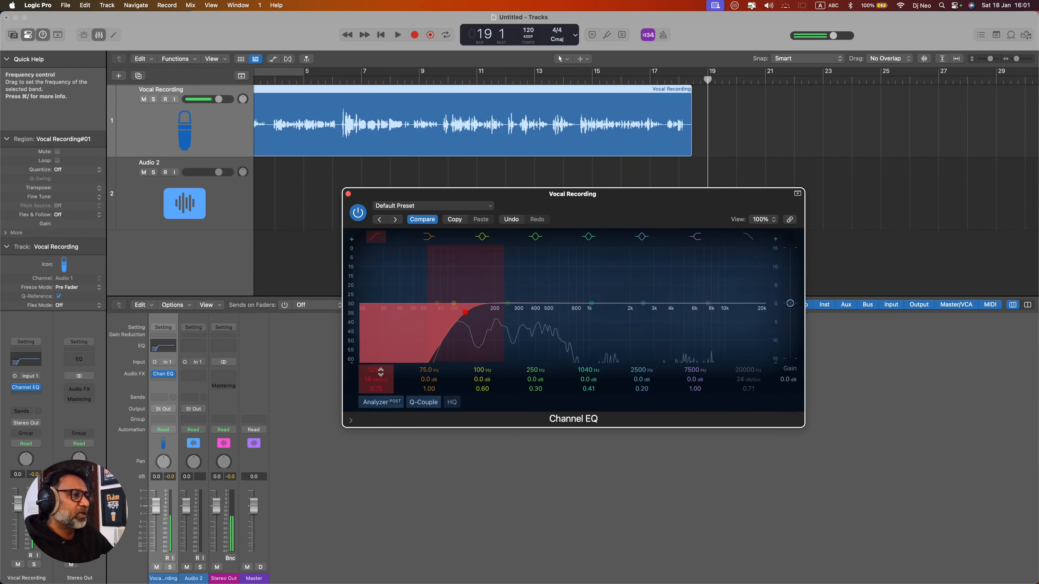
pyautogui.moveTo(380, 372); pyautogui.dragTo(380, 379)
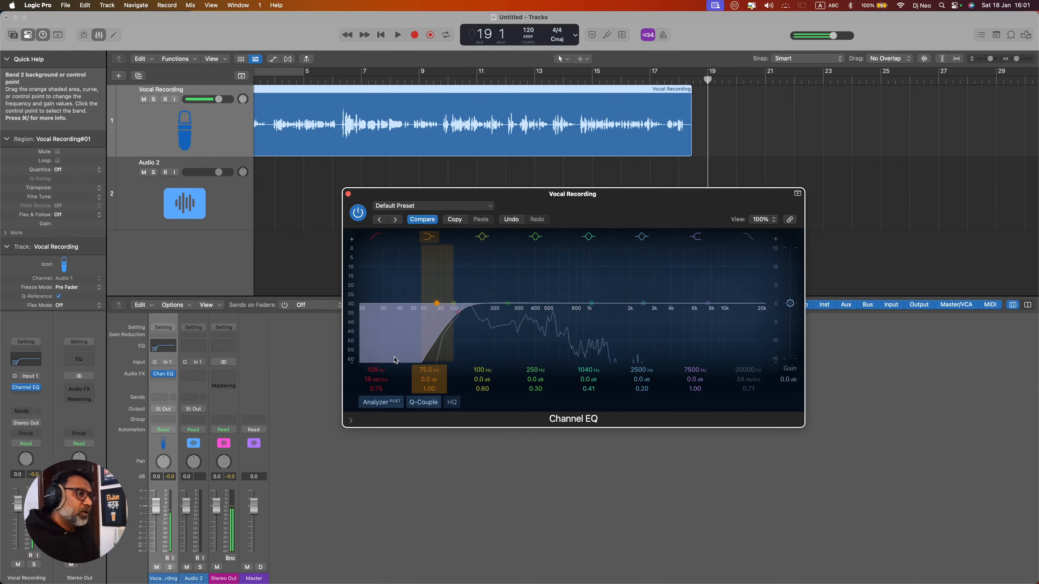
pyautogui.click(358, 213)
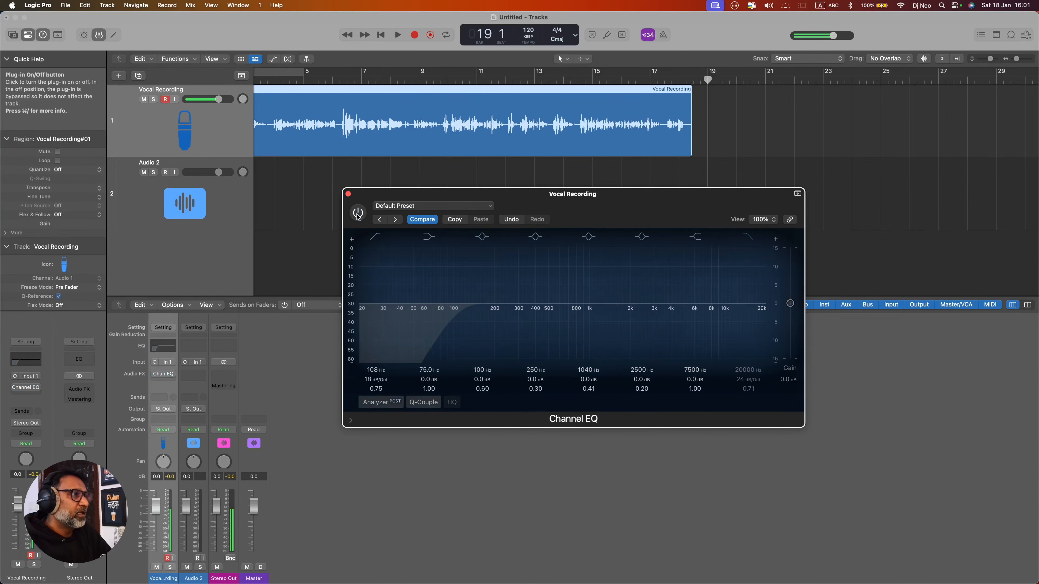
pyautogui.click(358, 214)
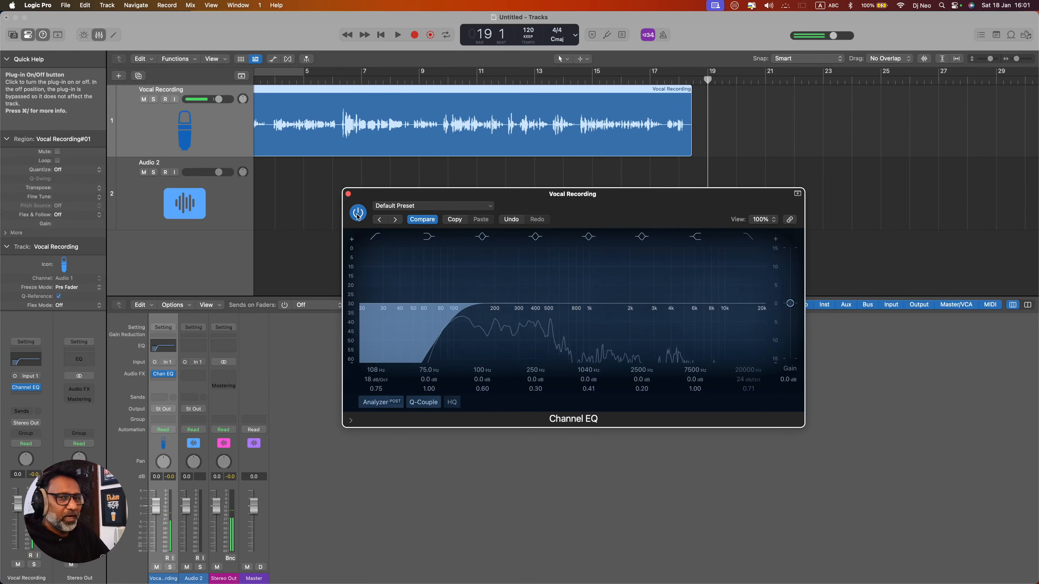
# Close the low-cut EQ and insert a second mono Channel EQ below it on Vocal Recording, moving its window clear of the waveform
pyautogui.click(357, 214)
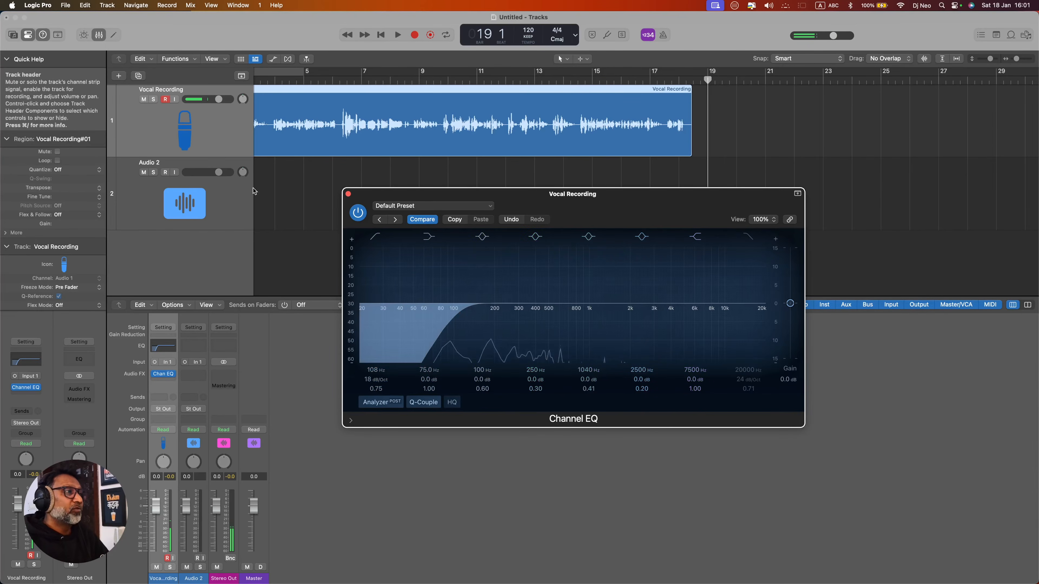
pyautogui.click(349, 194)
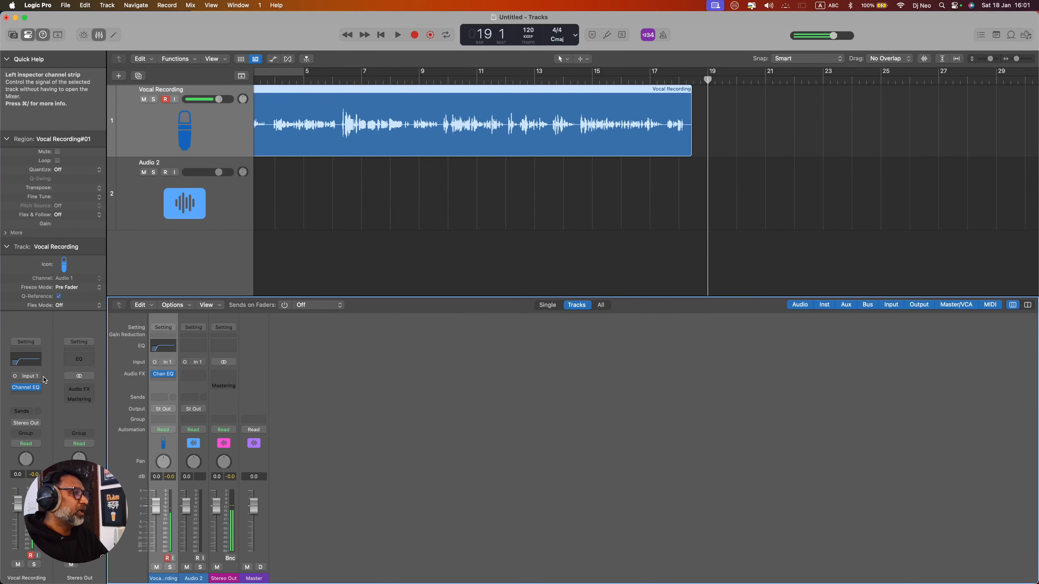
pyautogui.click(34, 394)
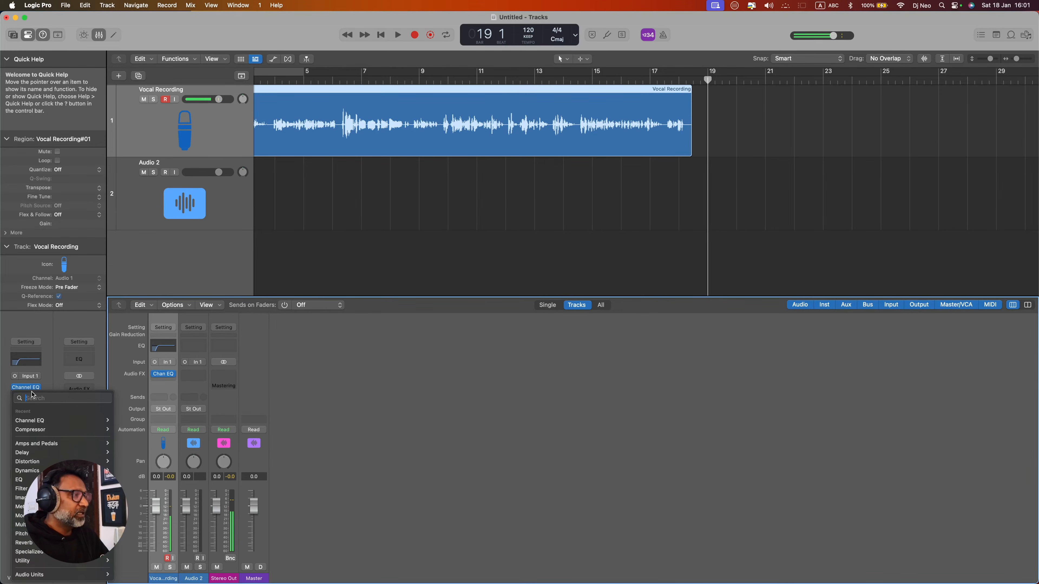
pyautogui.moveTo(82, 420)
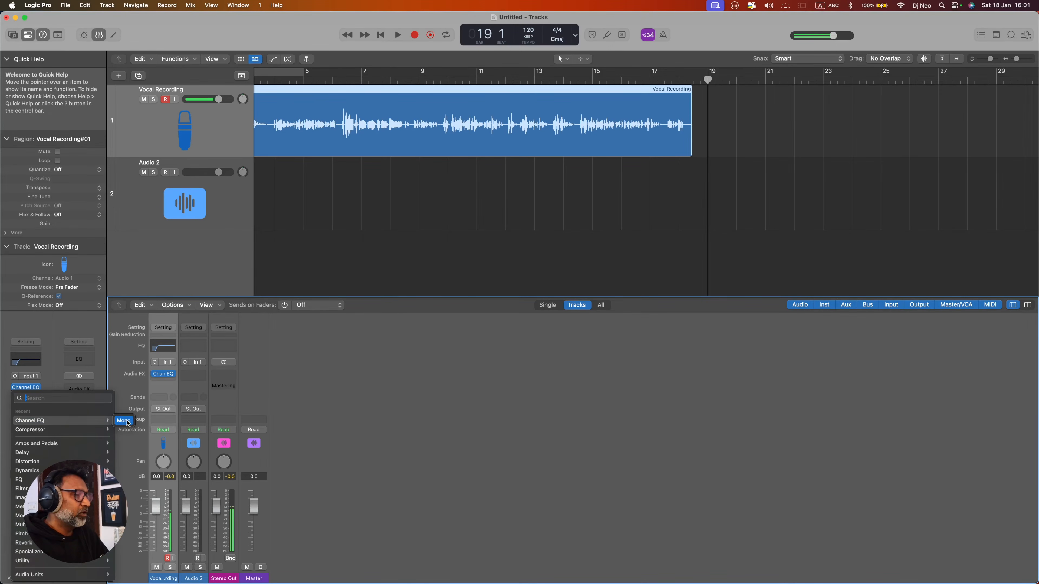
pyautogui.click(127, 422)
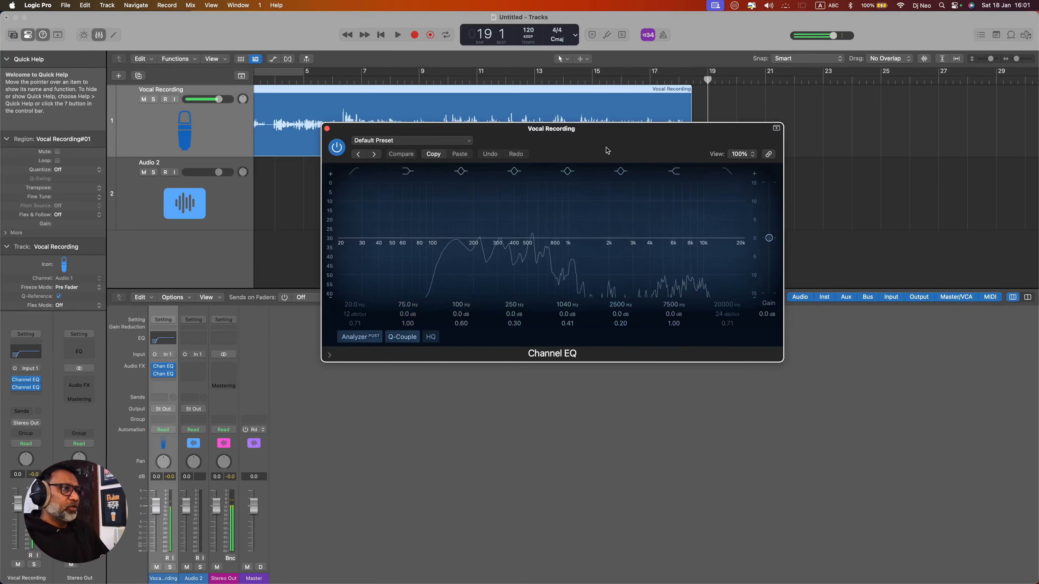
pyautogui.moveTo(606, 151); pyautogui.dragTo(603, 173)
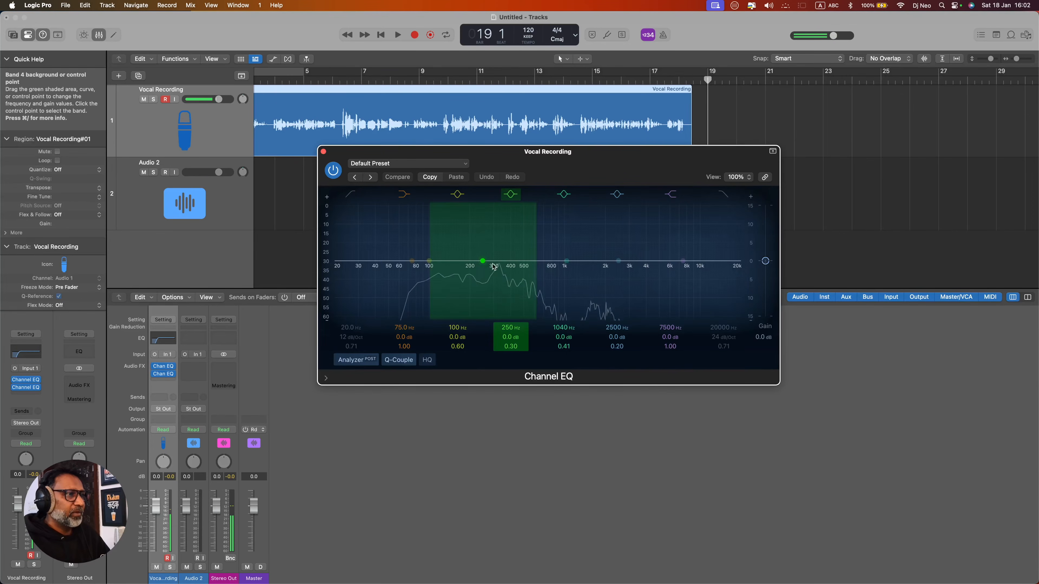
# Set band 4 of the second Channel EQ to a cut of -1.8 dB at 292 Hz with Q 0.67
pyautogui.moveTo(482, 261); pyautogui.dragTo(494, 261)
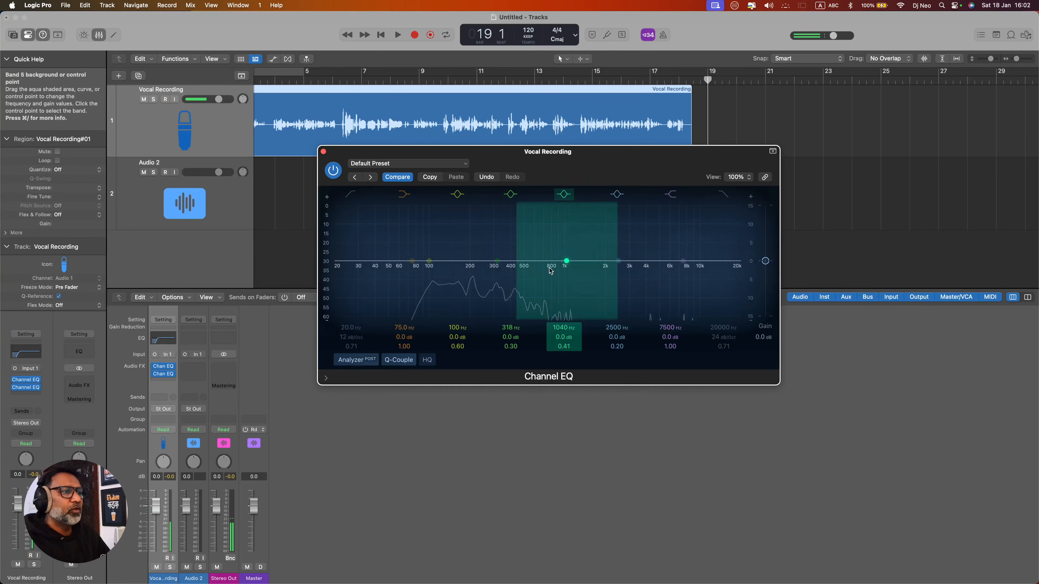
pyautogui.moveTo(510, 338)
pyautogui.mouseDown()
pyautogui.moveTo(509, 356)
pyautogui.moveTo(511, 344)
pyautogui.mouseUp()
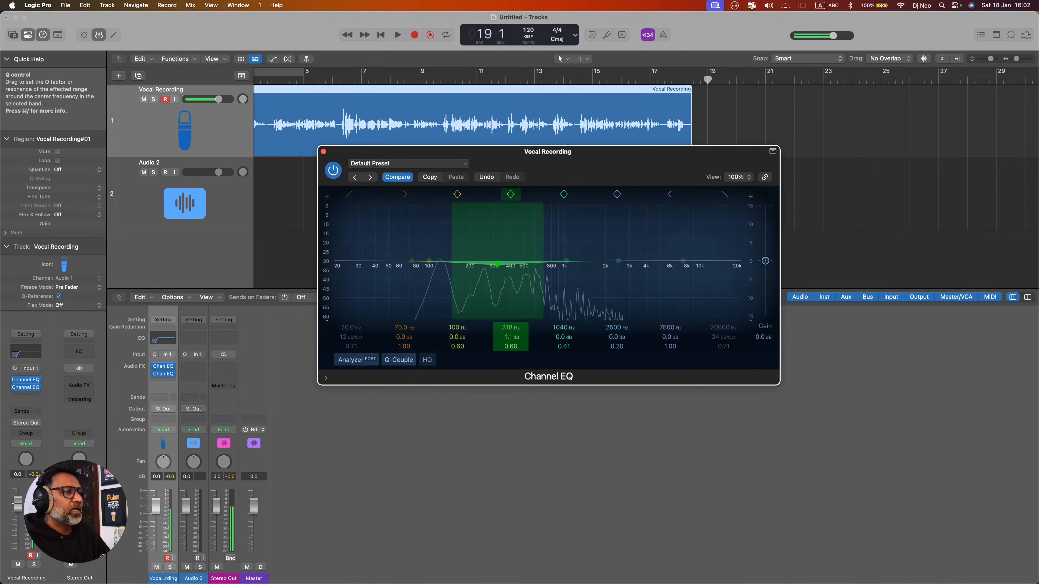
pyautogui.moveTo(510, 337); pyautogui.dragTo(511, 339)
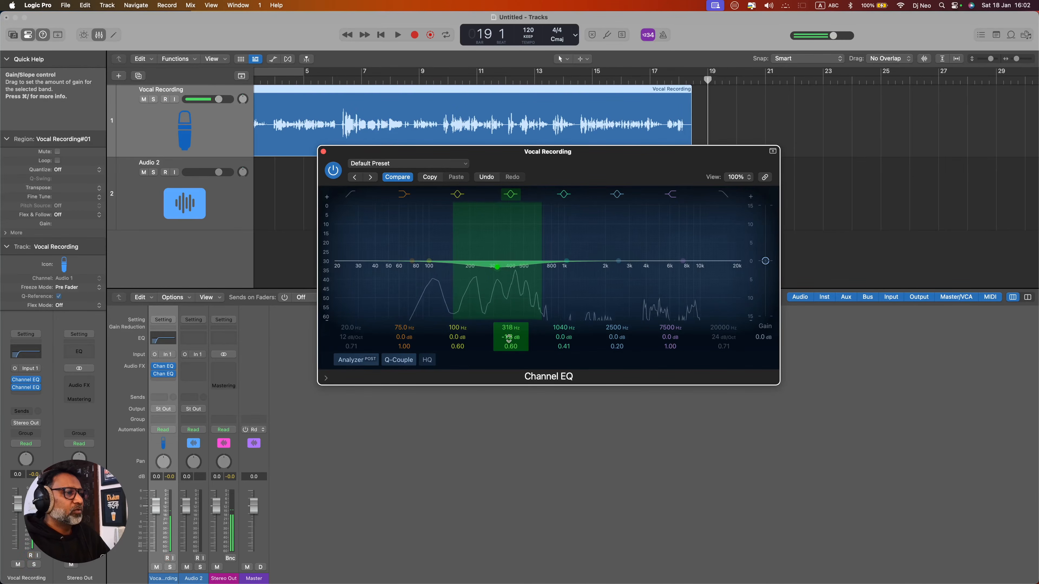
pyautogui.moveTo(511, 346); pyautogui.dragTo(511, 344)
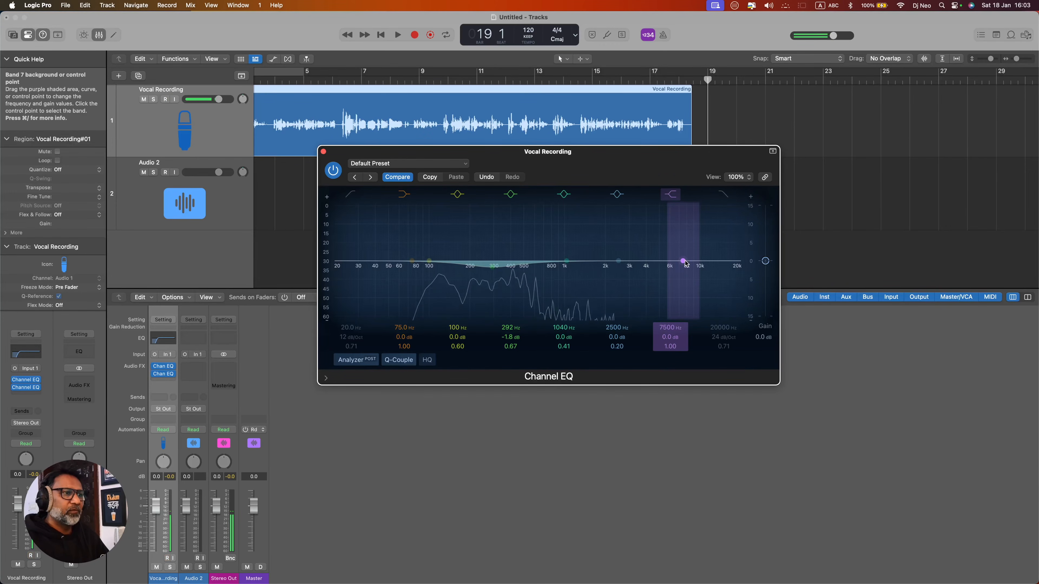
# Boost the high shelf +1.2 dB at 5600 Hz and band 6 +1.2 dB at 2040 Hz, Q 1.10, and compare with the EQ bypassed
pyautogui.moveTo(670, 337); pyautogui.dragTo(670, 330)
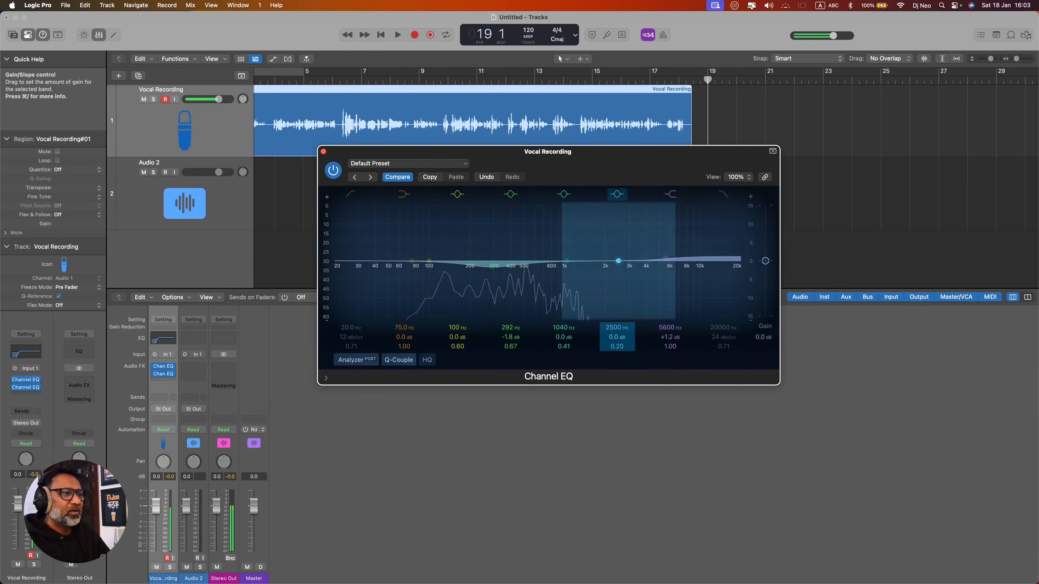
pyautogui.moveTo(617, 337); pyautogui.dragTo(617, 335)
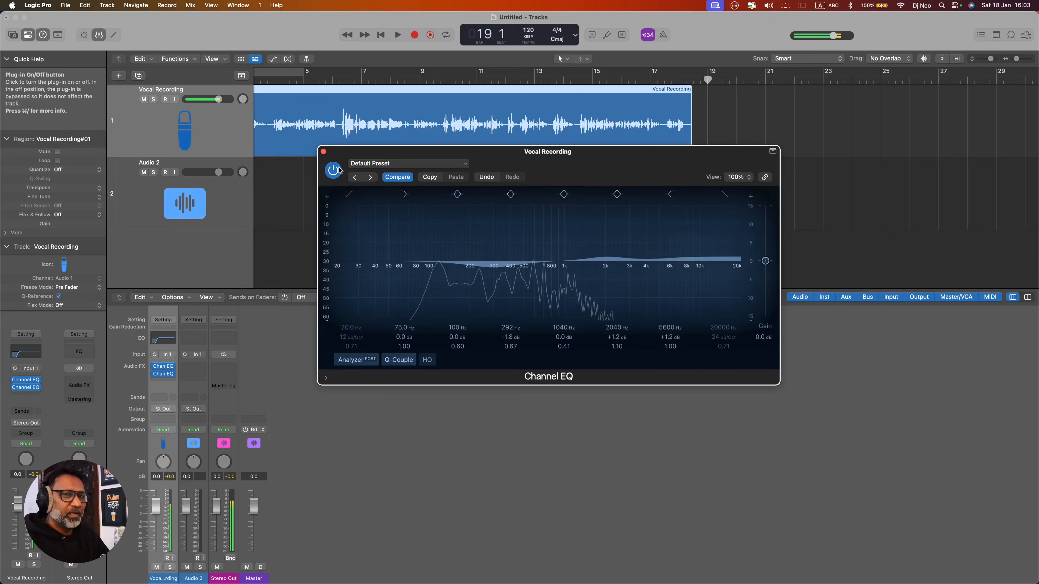
pyautogui.click(335, 171)
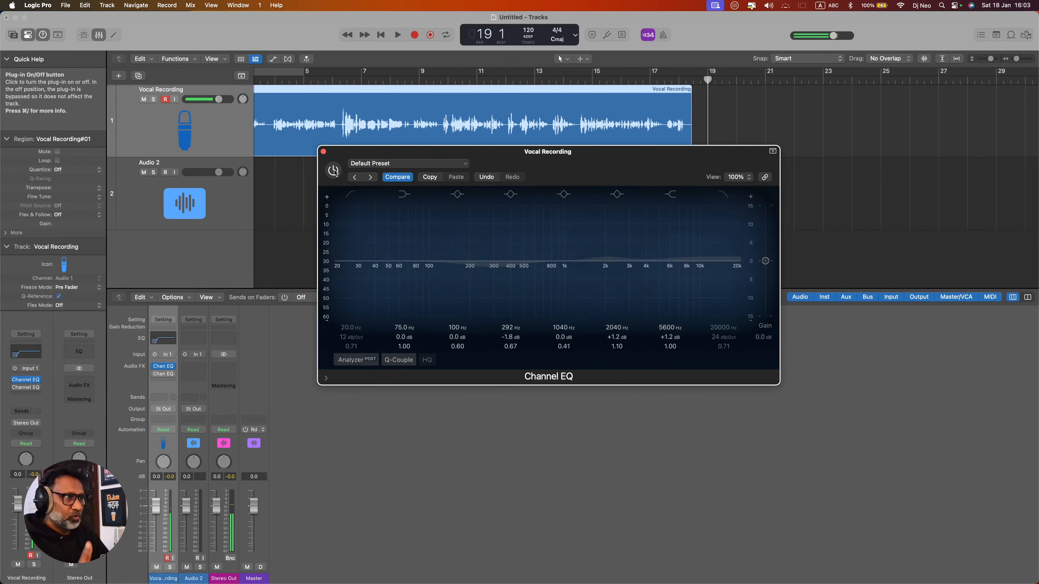
pyautogui.click(335, 171)
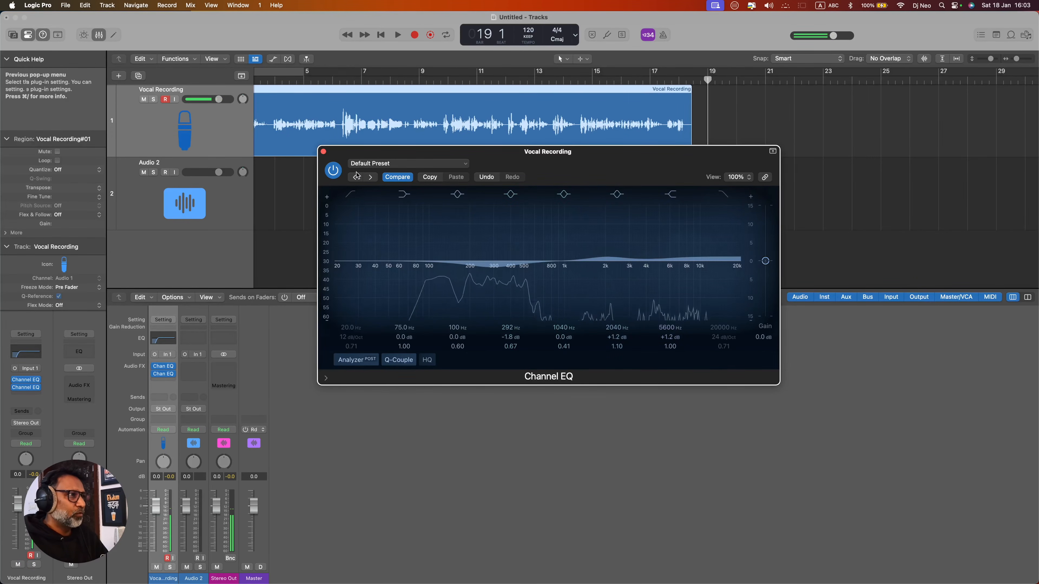
# Close the second EQ's window and insert a third mono Channel EQ in the next free slot of the Vocal Recording track
pyautogui.click(323, 153)
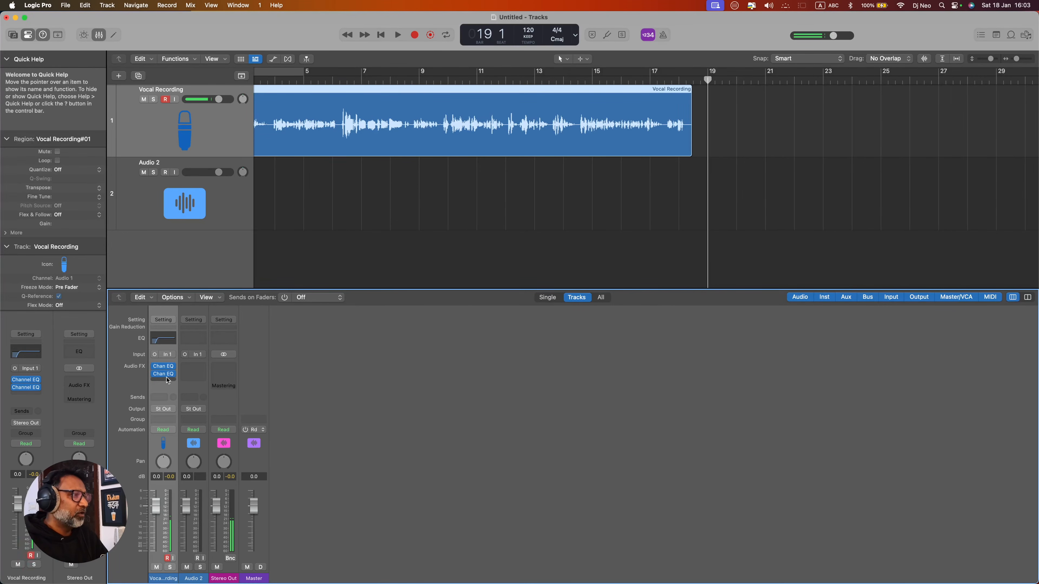
pyautogui.click(163, 382)
pyautogui.moveTo(192, 407)
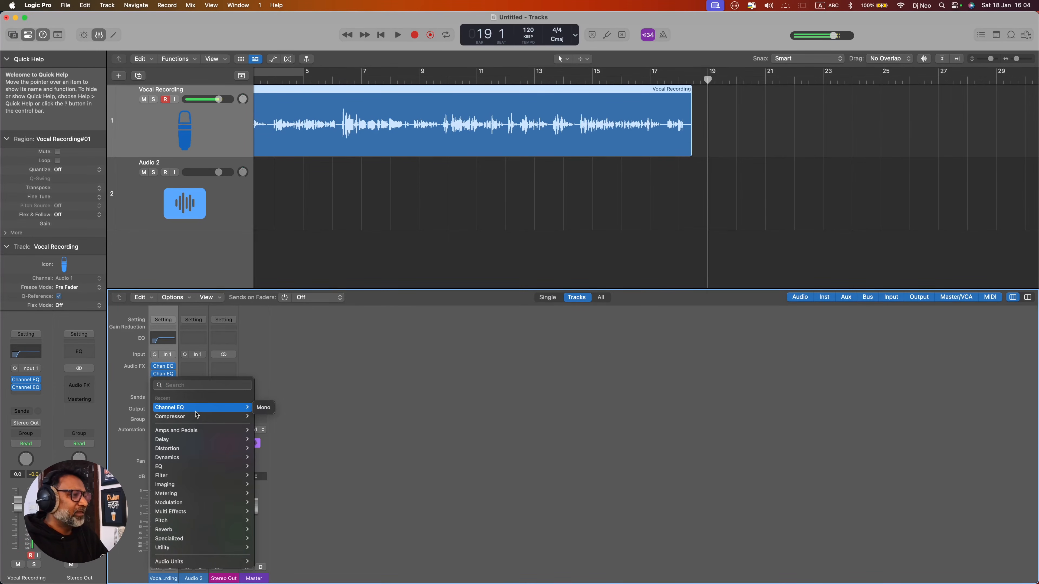
pyautogui.click(263, 408)
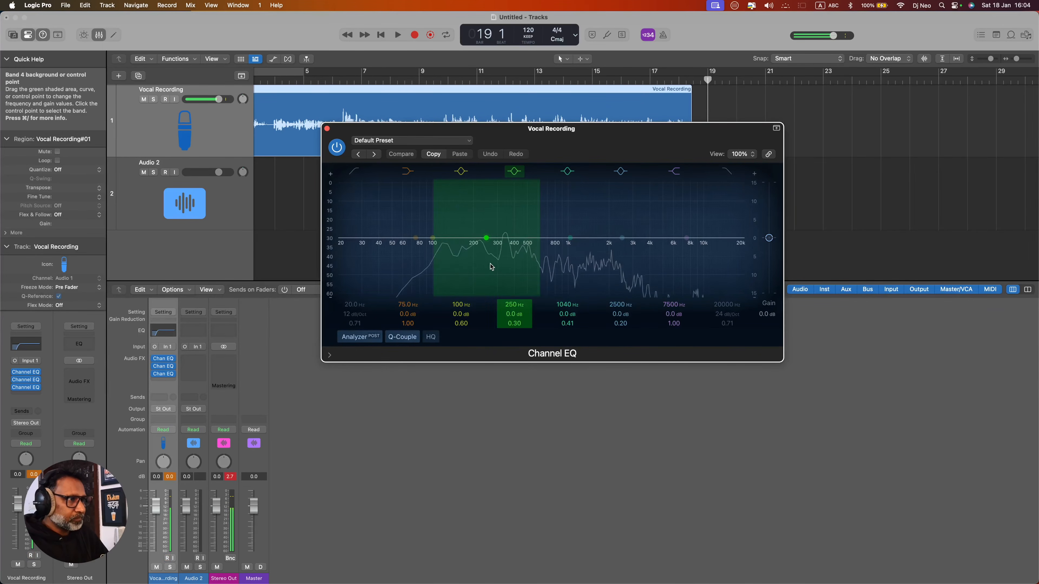
# Sweep a narrow boost on the third EQ's band 4 and turn it into a -2.6 dB cut at 406 Hz with Q 8.60
pyautogui.moveTo(486, 238); pyautogui.dragTo(486, 189)
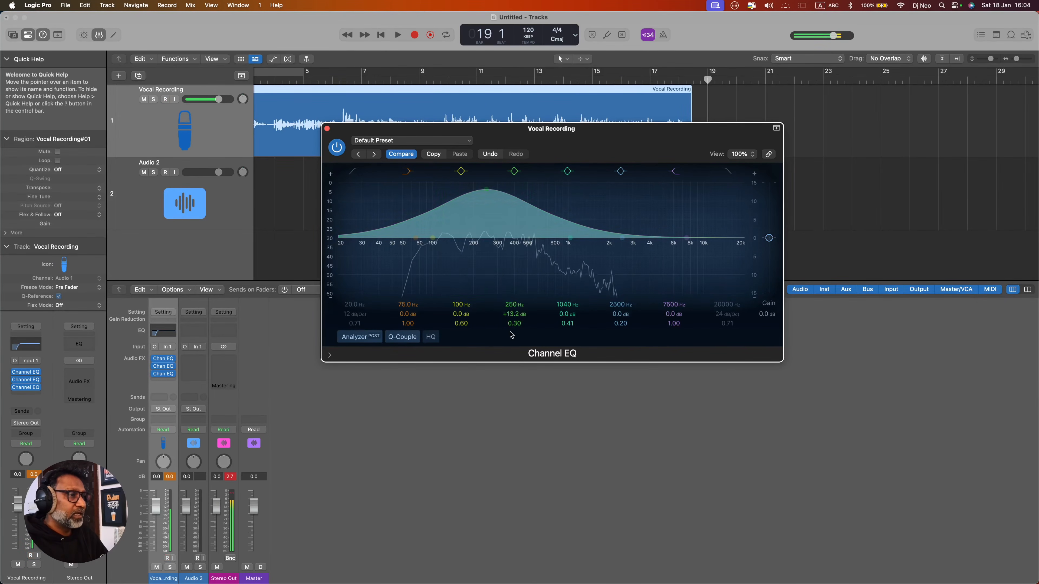
pyautogui.moveTo(514, 324); pyautogui.dragTo(513, 301)
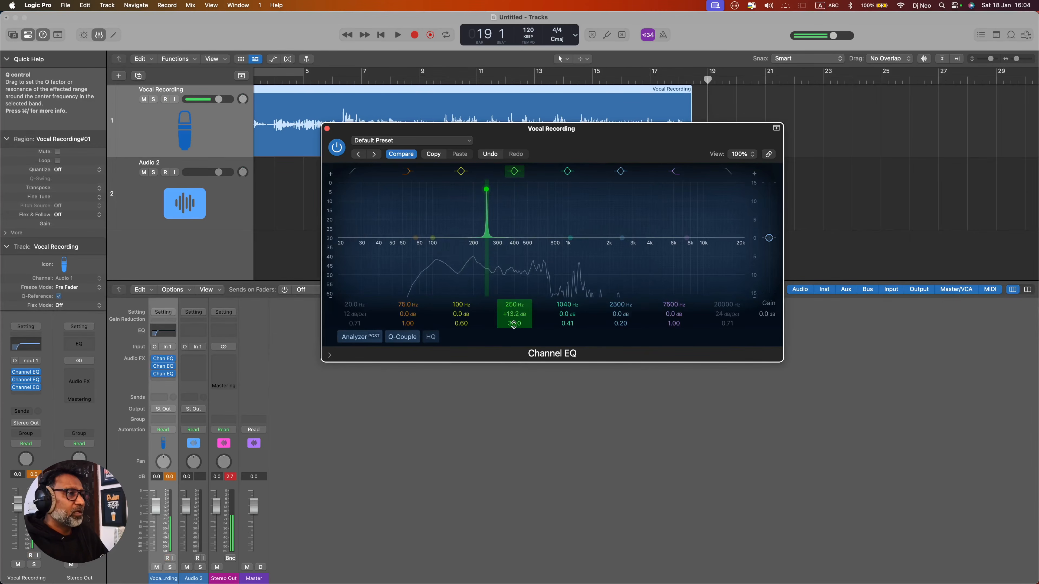
pyautogui.moveTo(486, 190); pyautogui.dragTo(515, 175)
pyautogui.moveTo(512, 332); pyautogui.dragTo(512, 354)
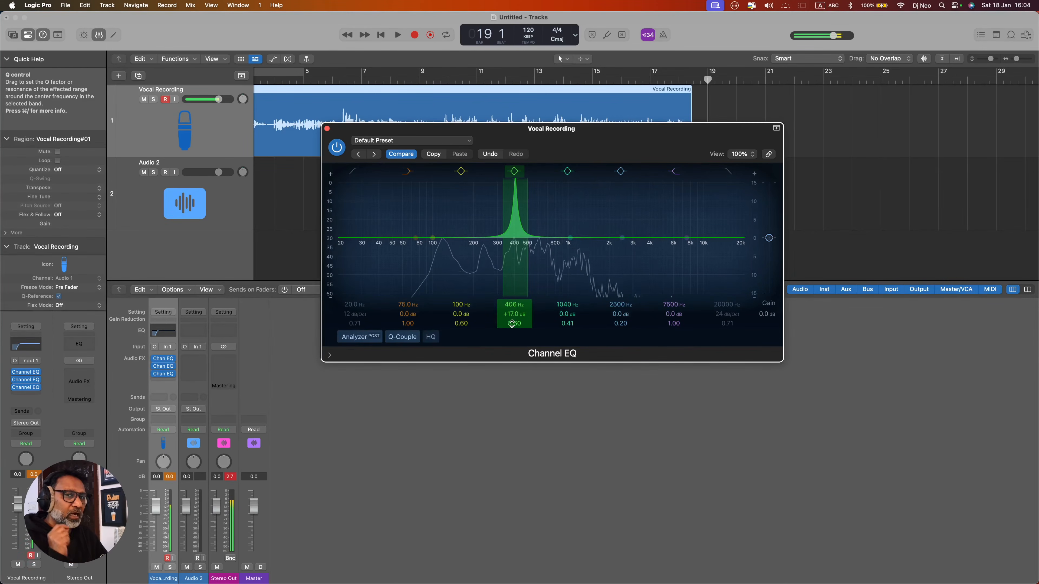
pyautogui.moveTo(514, 314); pyautogui.dragTo(514, 346)
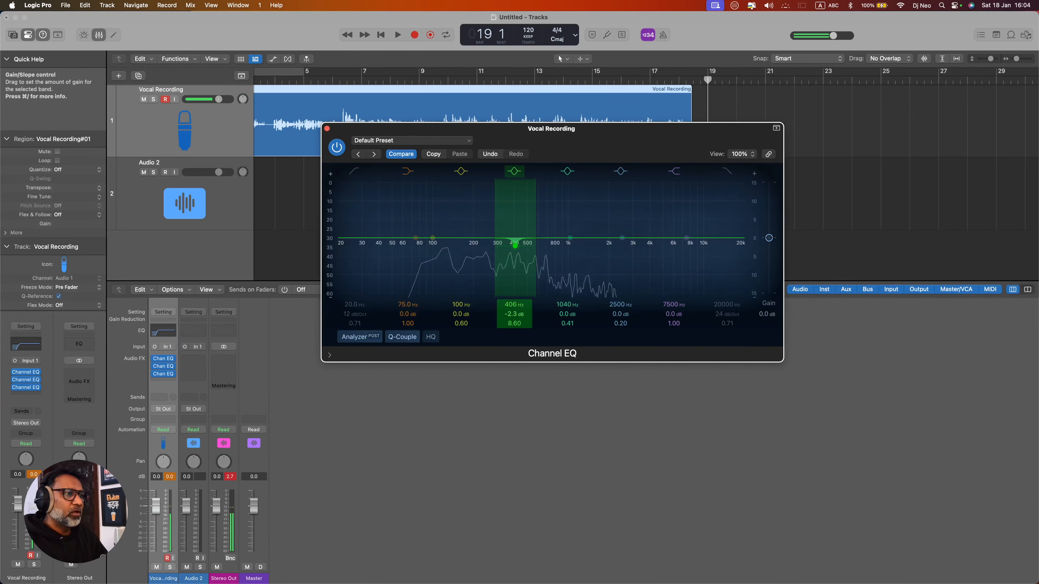
pyautogui.press('r')
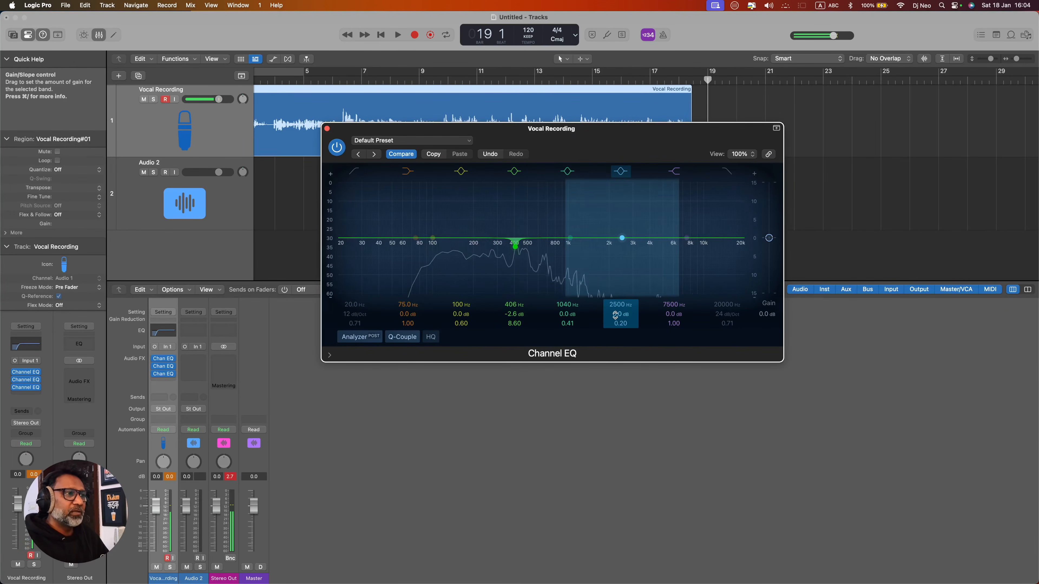
# Sweep a narrow boost on band 5 to 1820 Hz, set its Q to 5.90 and bring its gain back down
pyautogui.moveTo(563, 313); pyautogui.dragTo(568, 291)
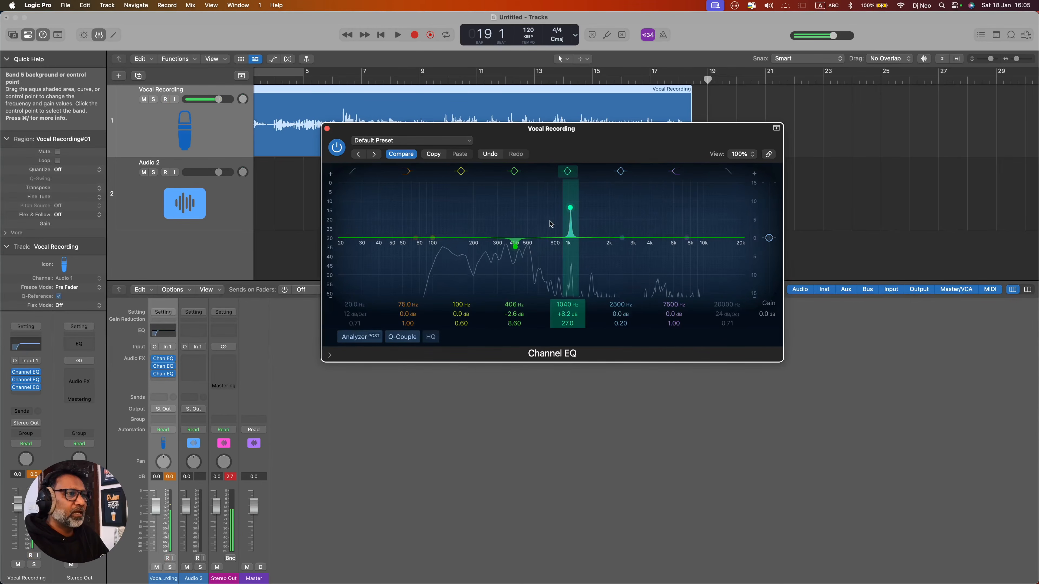
pyautogui.moveTo(572, 210); pyautogui.dragTo(605, 174)
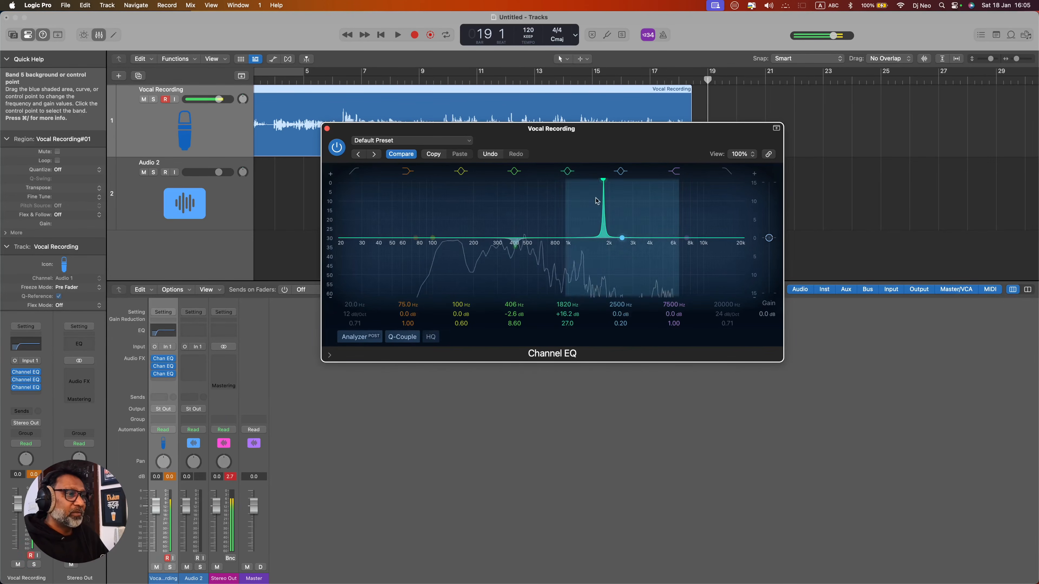
pyautogui.moveTo(567, 323); pyautogui.dragTo(566, 340)
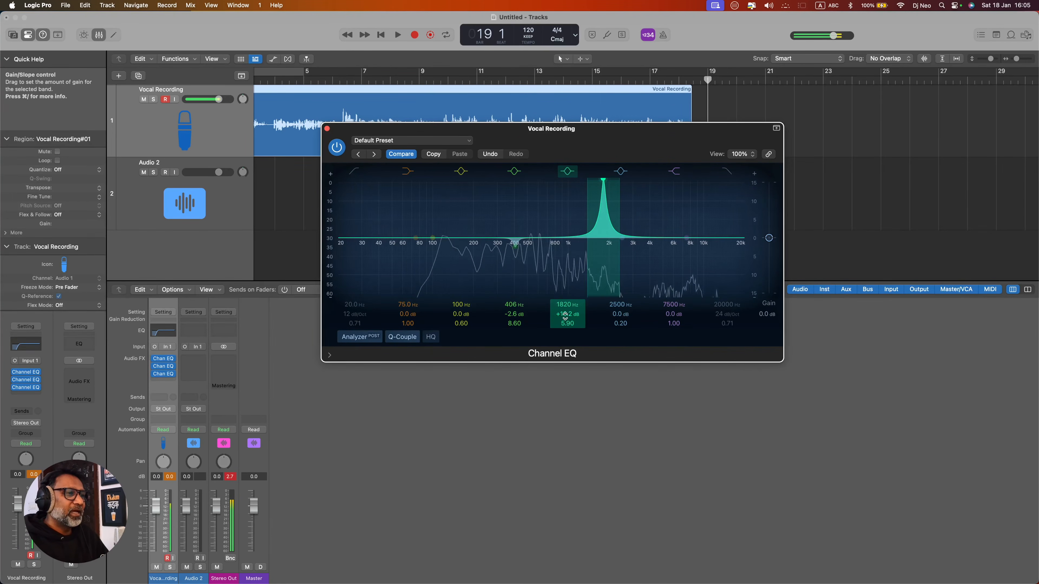
pyautogui.moveTo(568, 314); pyautogui.dragTo(568, 330)
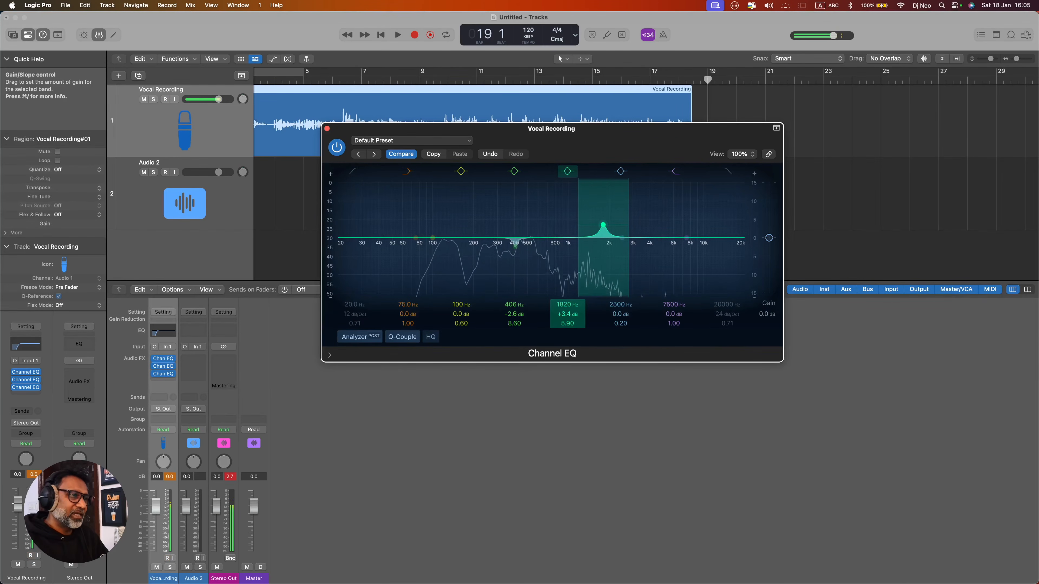
pyautogui.moveTo(566, 314); pyautogui.dragTo(568, 322)
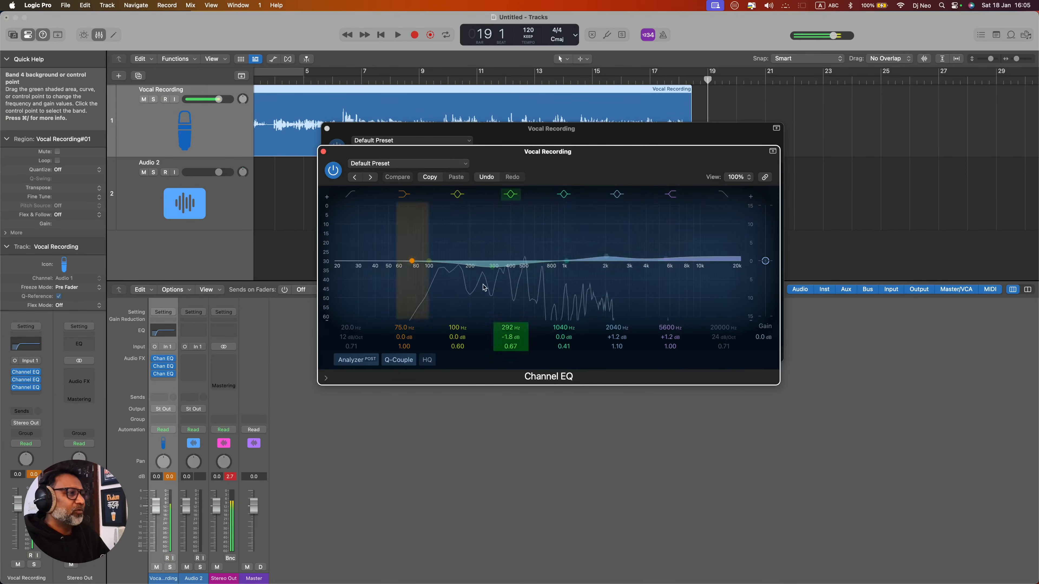
# Close the open EQ windows, insert a mono Compressor below the three Channel EQs and move its window clear of the waveform
pyautogui.click(164, 375)
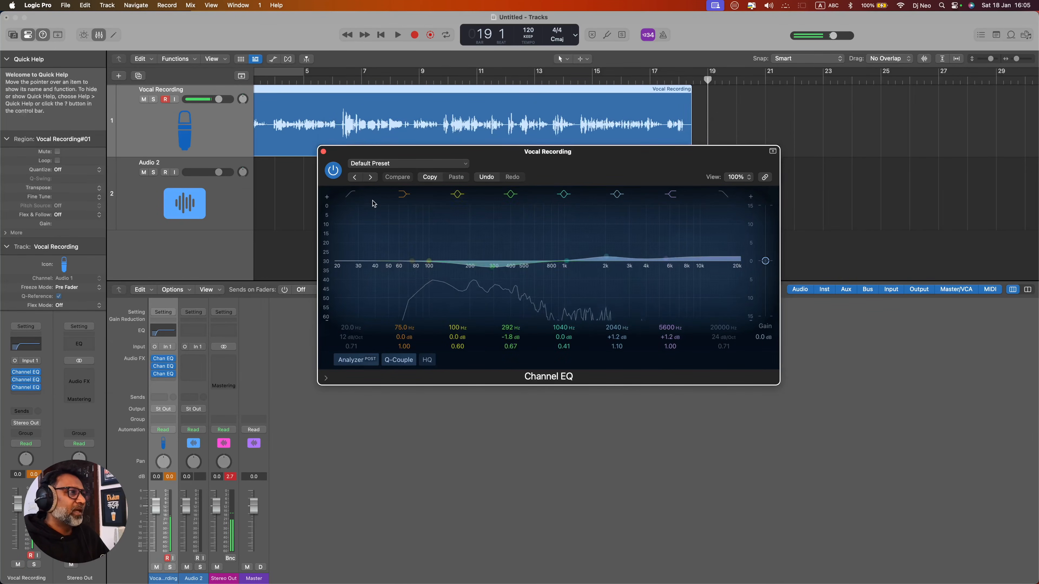
pyautogui.click(323, 151)
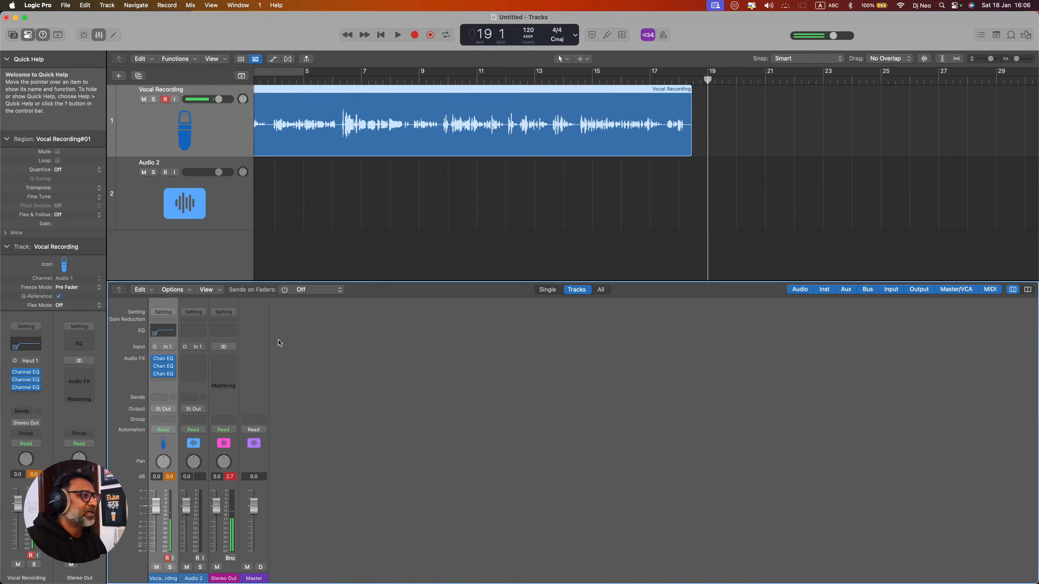
pyautogui.click(174, 382)
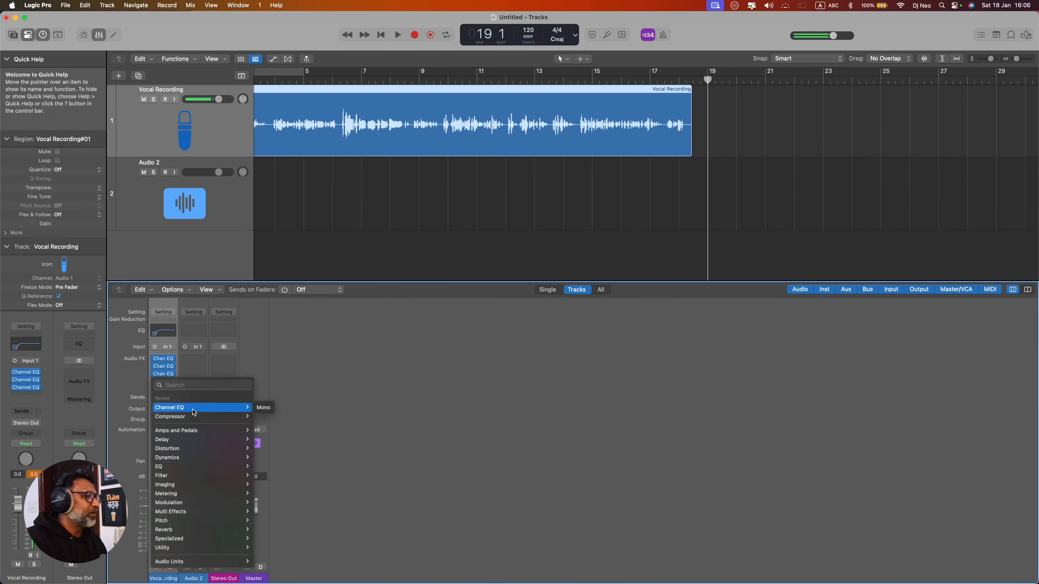
pyautogui.moveTo(209, 419)
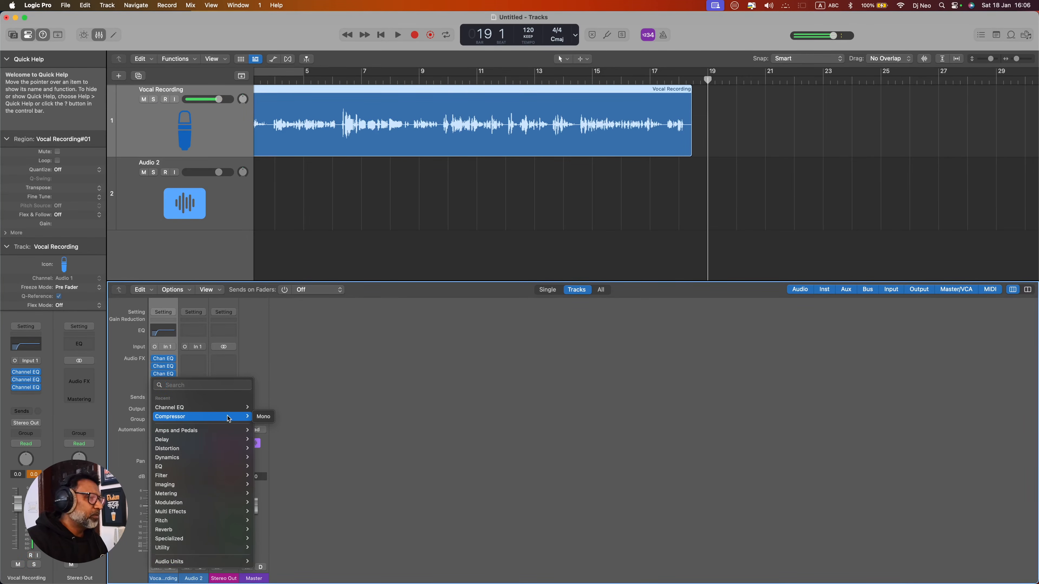
pyautogui.click(263, 416)
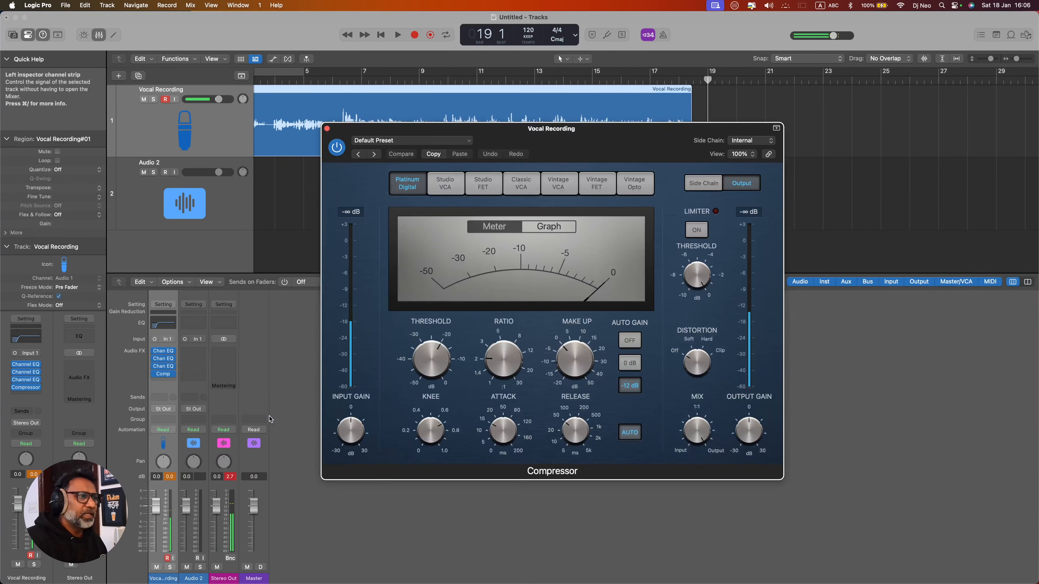
pyautogui.moveTo(573, 140); pyautogui.dragTo(516, 176)
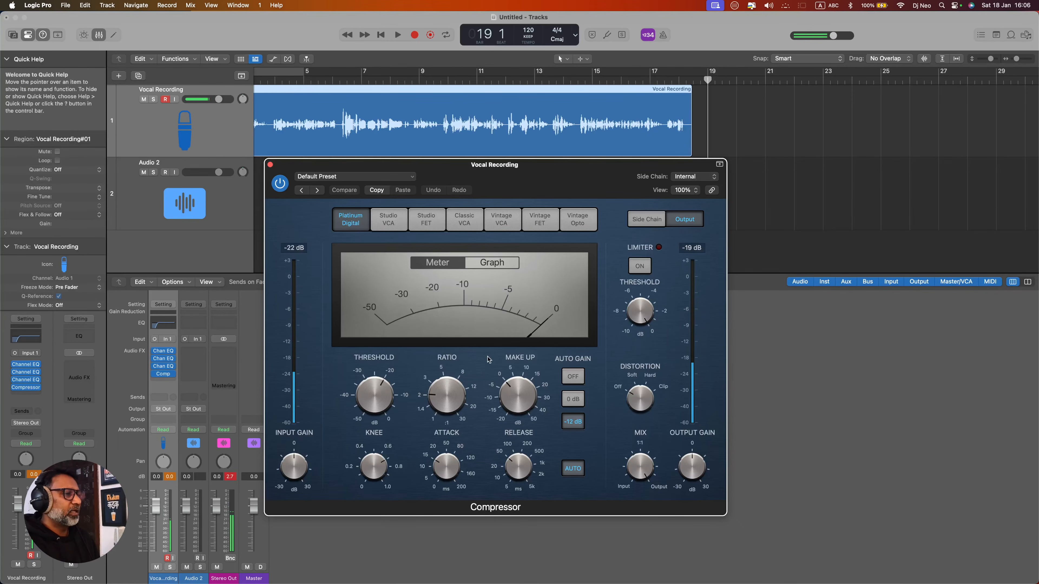
# Try the Compressor's Narration Vocal preset from the Voice category, and load the Natural Vocal preset instead
pyautogui.click(352, 177)
pyautogui.moveTo(371, 377)
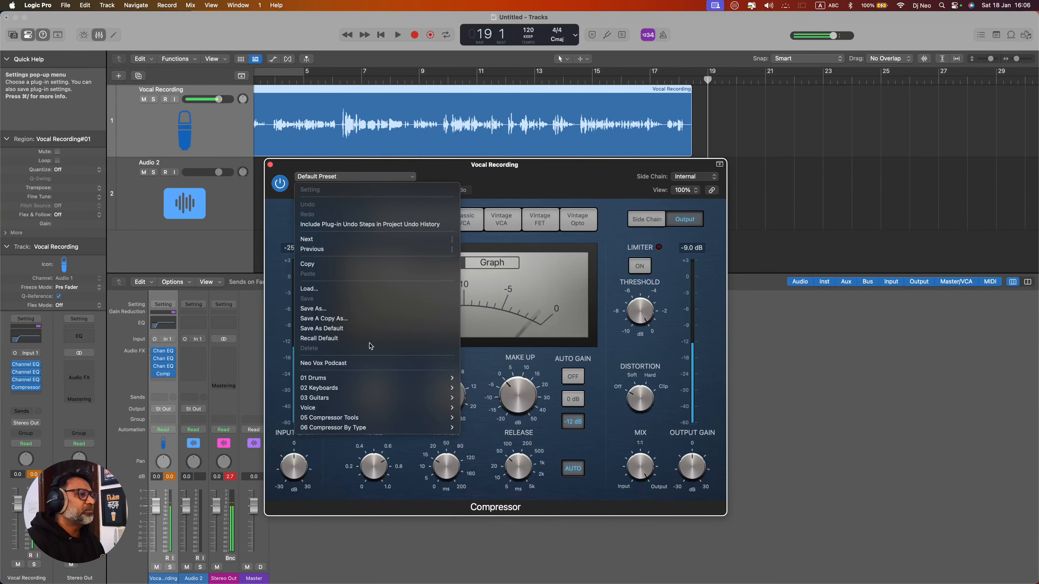
pyautogui.moveTo(368, 408)
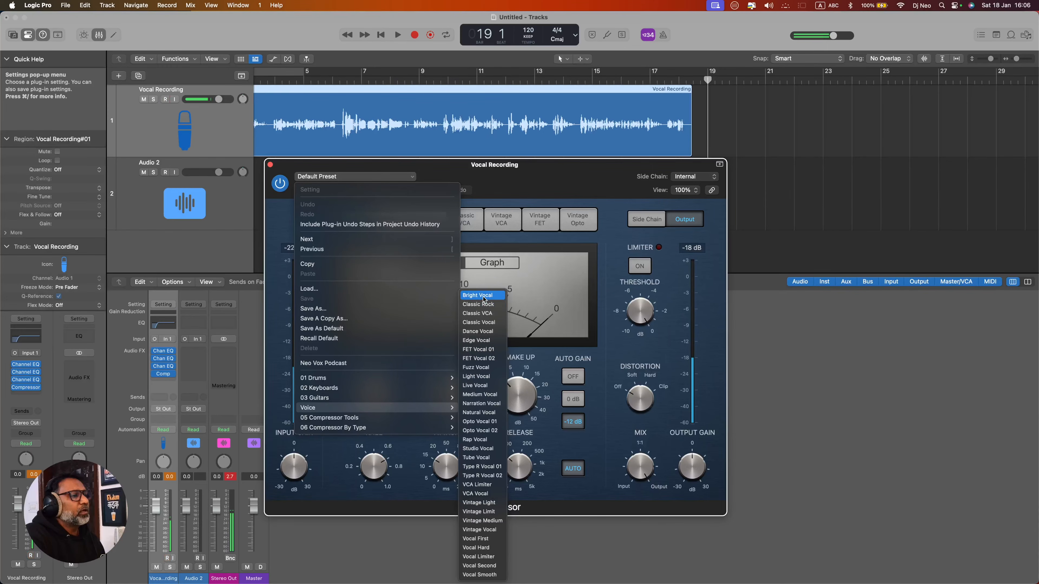
pyautogui.click(482, 403)
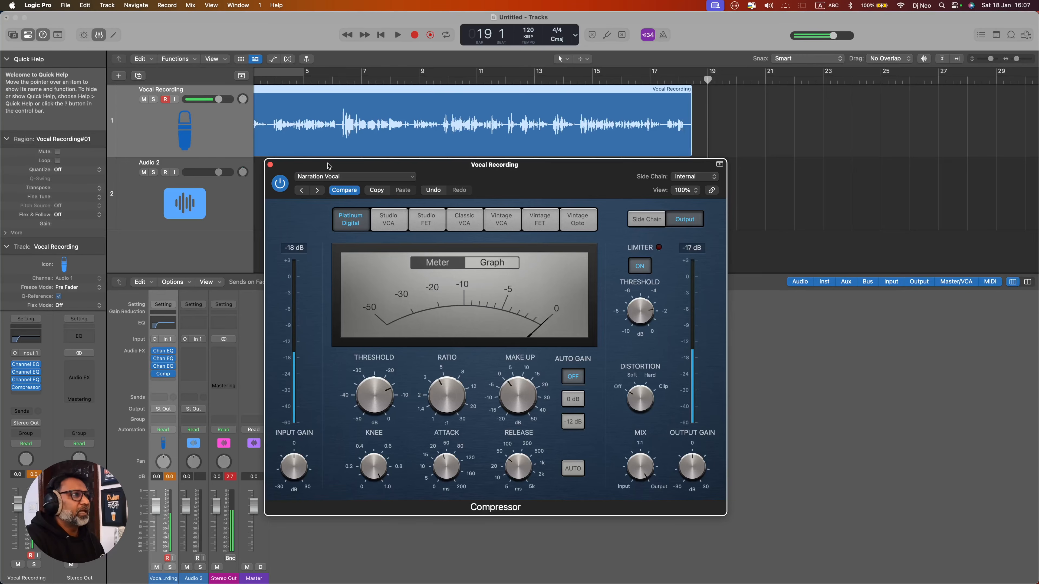
pyautogui.click(347, 177)
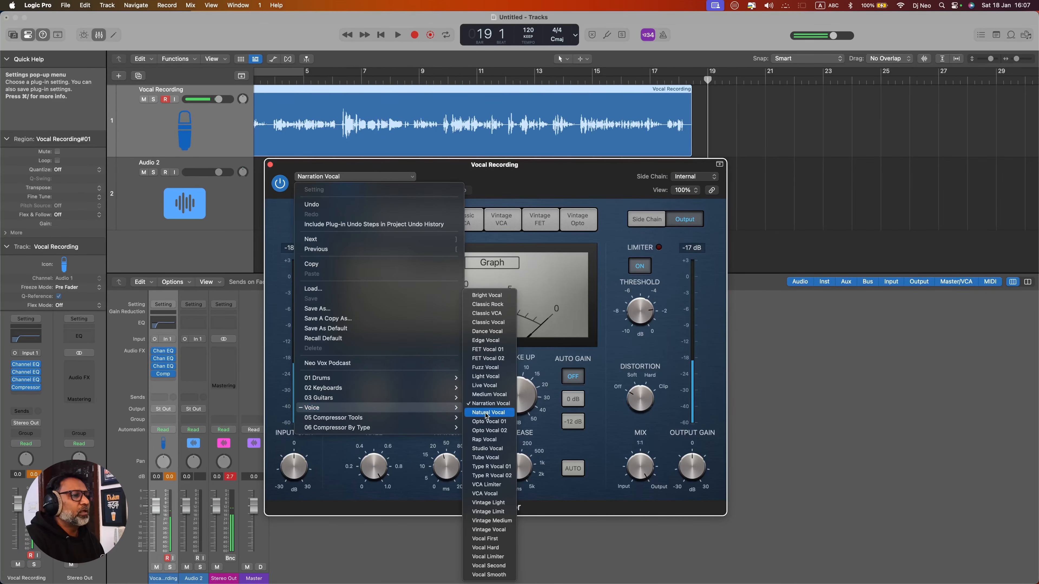
pyautogui.click(486, 414)
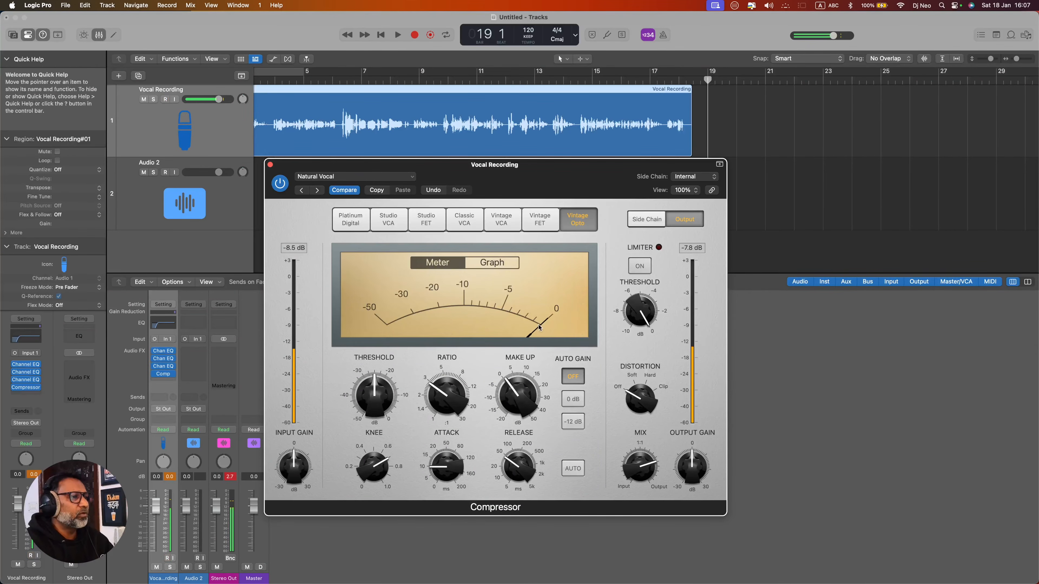
# Adjust the Compressor's threshold to -30 dB, comparing the gain reduction in the graph and meter displays
pyautogui.click(496, 264)
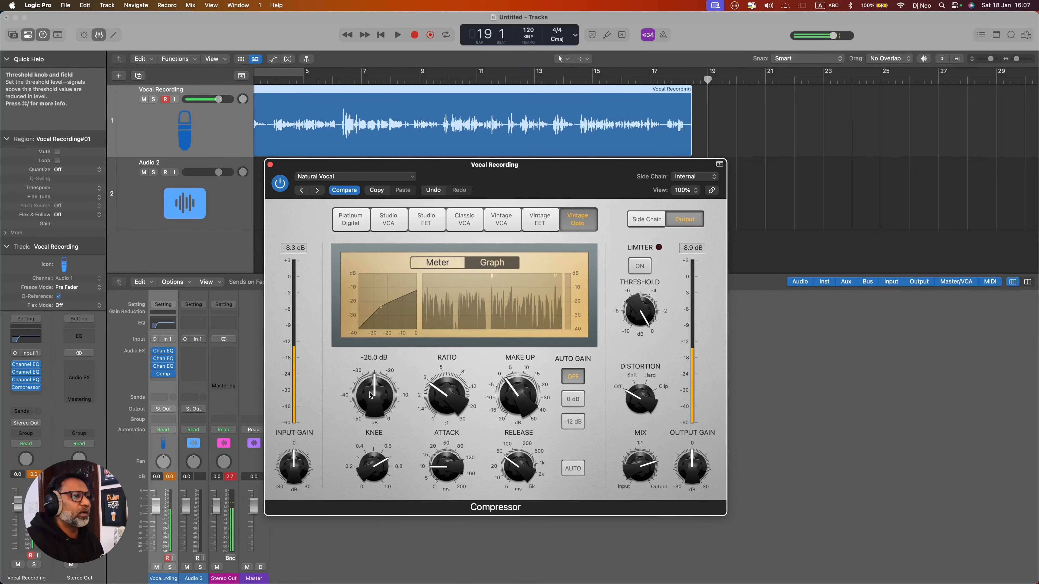
pyautogui.moveTo(370, 395); pyautogui.dragTo(372, 388)
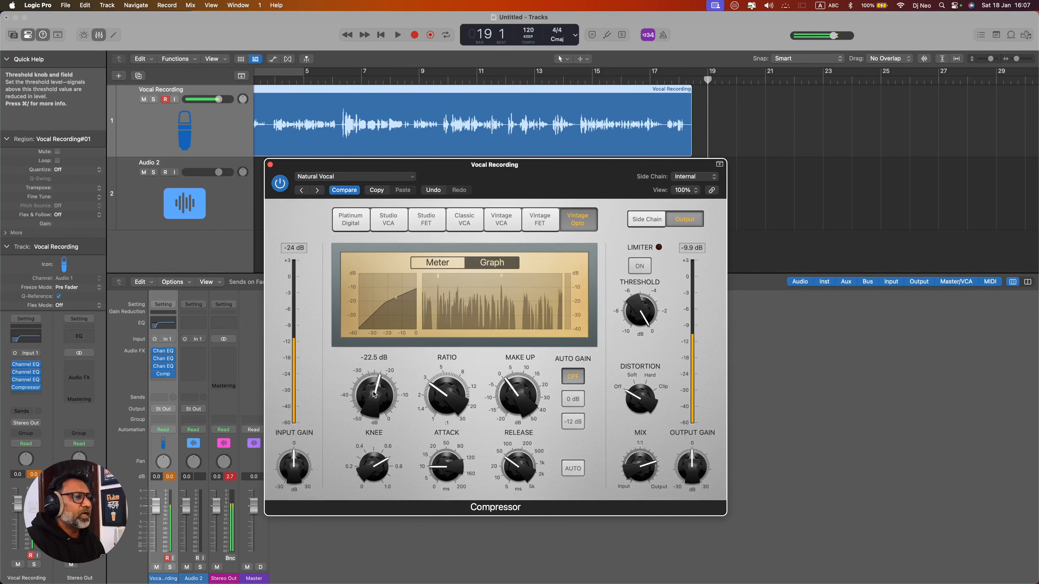
pyautogui.click(438, 264)
pyautogui.moveTo(379, 391); pyautogui.dragTo(374, 397)
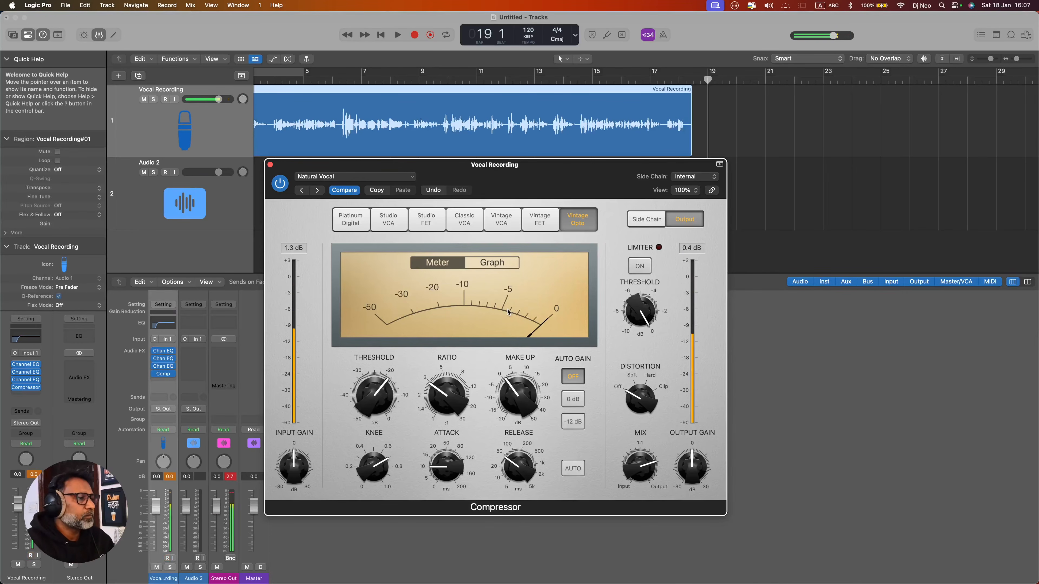
pyautogui.moveTo(377, 401)
pyautogui.mouseDown()
pyautogui.moveTo(378, 412)
pyautogui.moveTo(377, 396)
pyautogui.mouseUp()
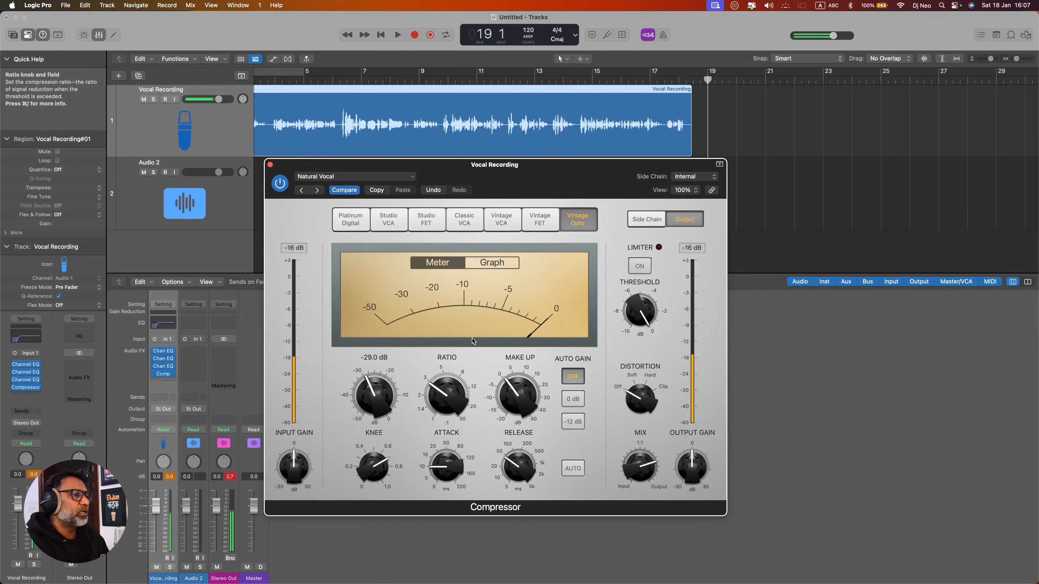
pyautogui.click(503, 263)
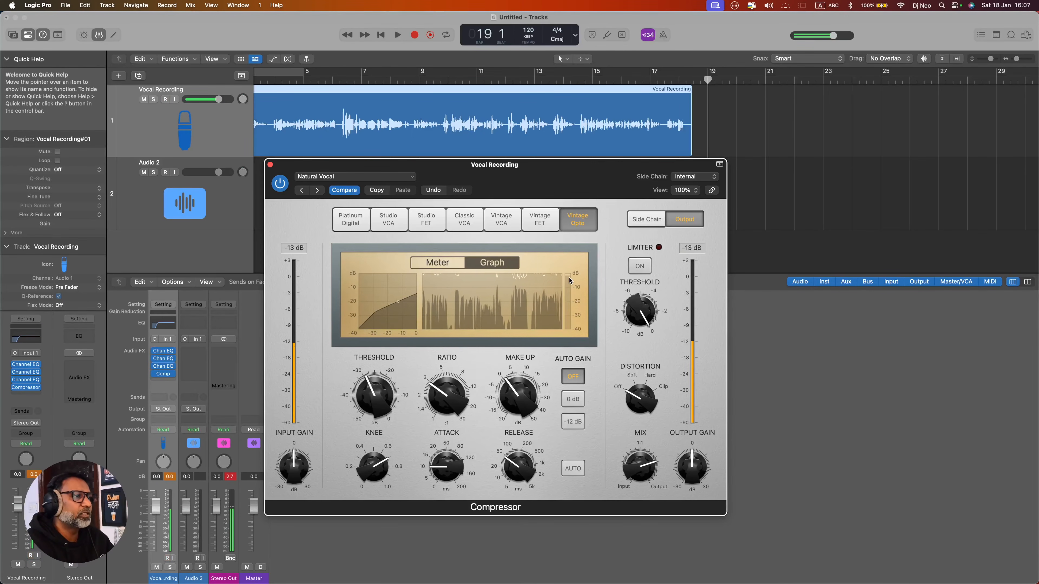
pyautogui.moveTo(373, 396)
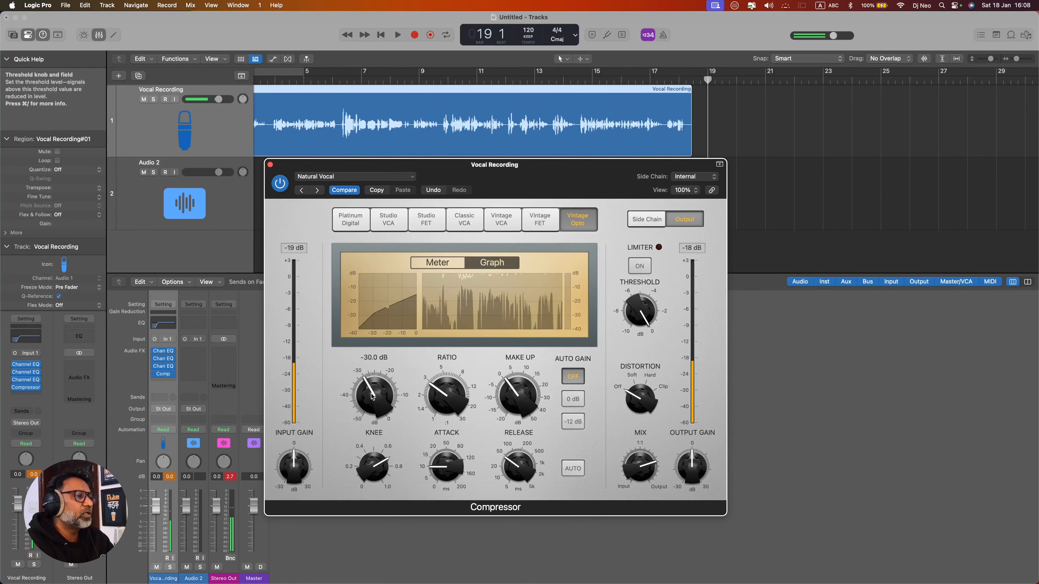
# Raise the Compressor's ratio and switch the gain reduction display back to the meter
pyautogui.moveTo(445, 384)
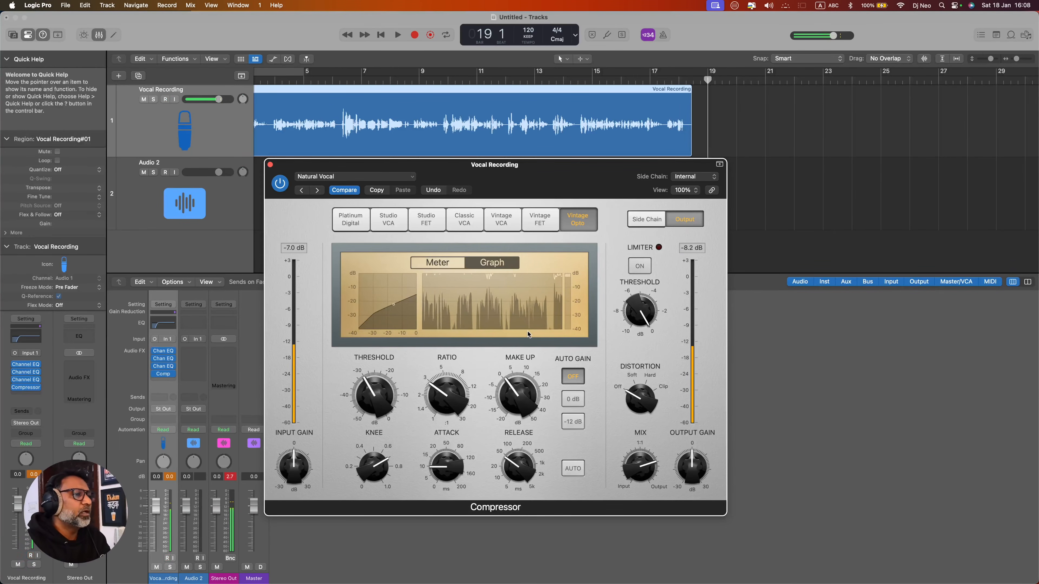
pyautogui.moveTo(436, 393); pyautogui.dragTo(435, 398)
pyautogui.moveTo(435, 397); pyautogui.dragTo(444, 391)
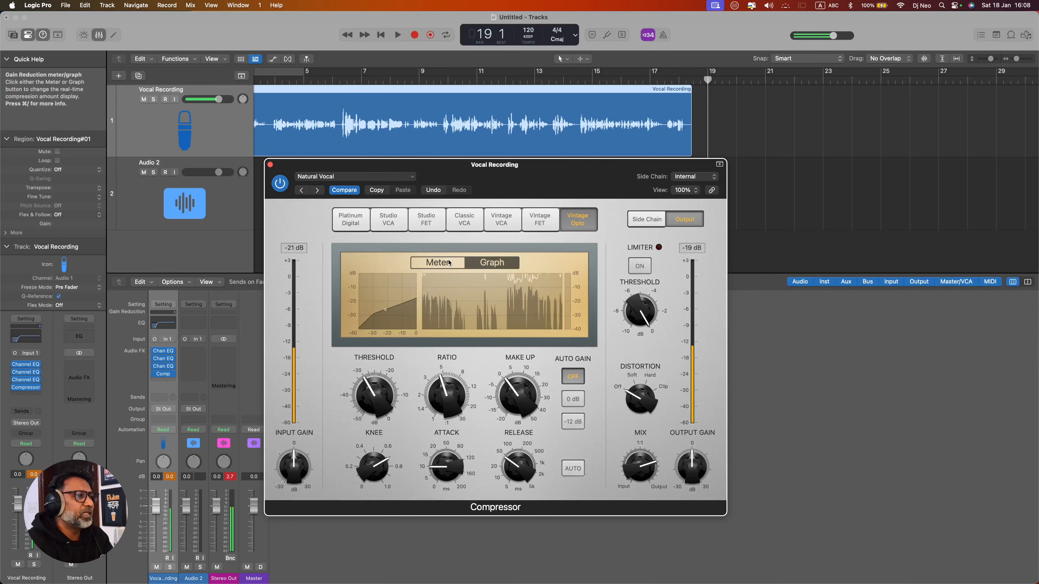
pyautogui.click(437, 262)
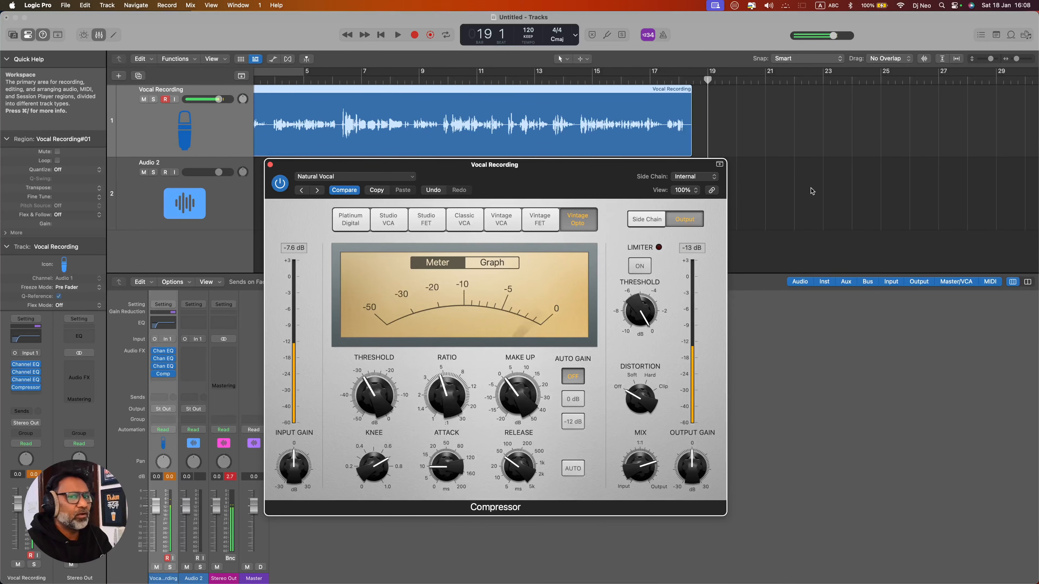
# Place the playhead at bar 20, then bypass and re-enable the Compressor for comparison and close its window
pyautogui.click(737, 79)
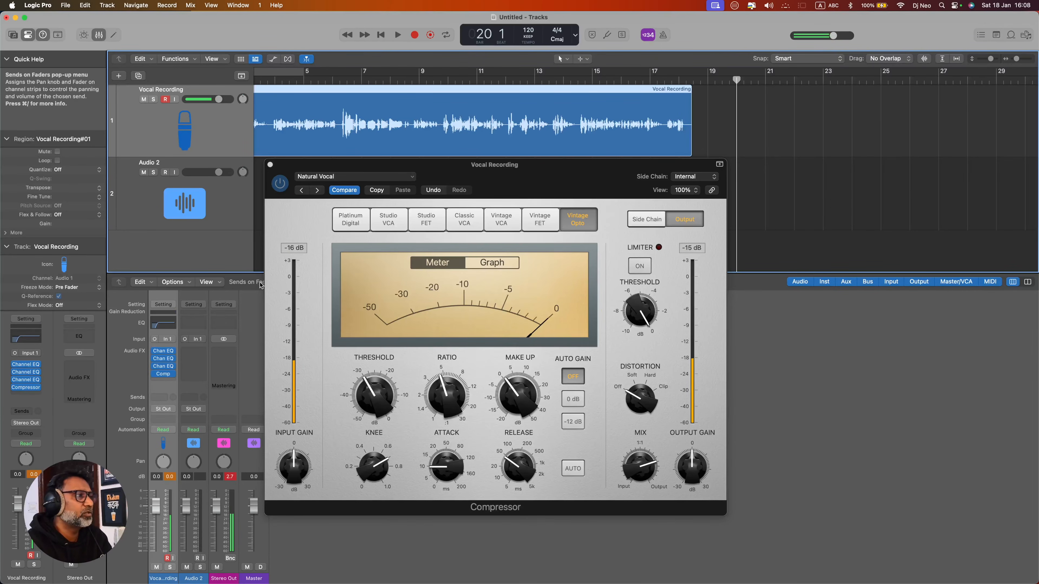
pyautogui.click(281, 186)
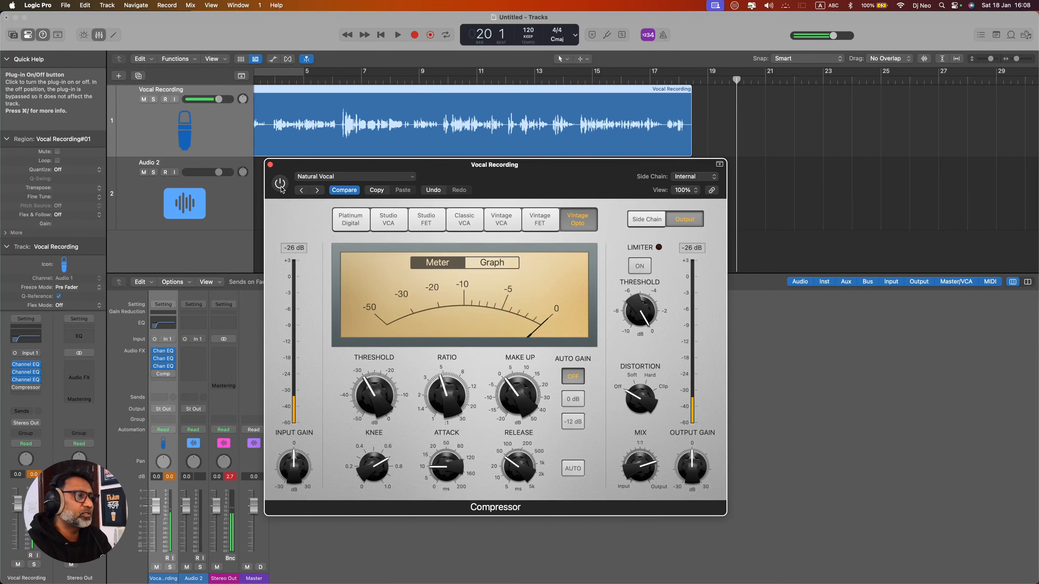
pyautogui.click(281, 187)
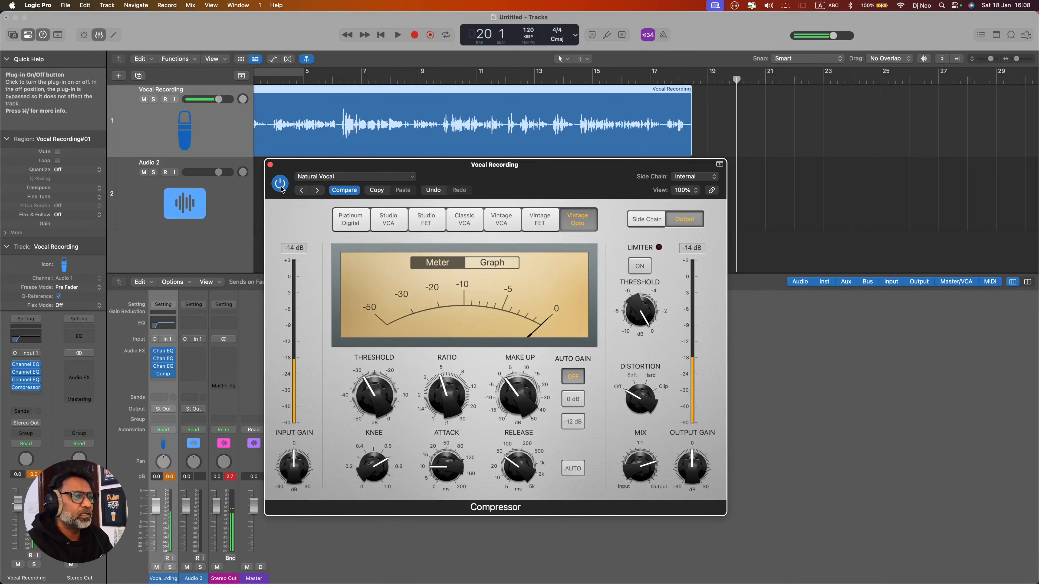
pyautogui.click(270, 164)
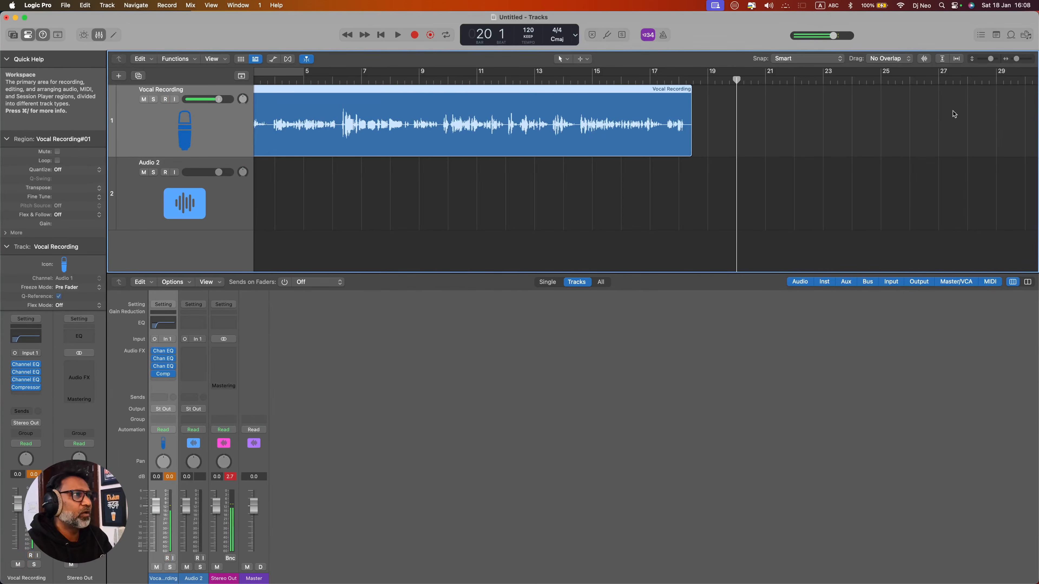
# Record a second vocal take from bar 20 to about bar 50, slightly raising the Compressor's make-up gain while it runs
pyautogui.click(414, 36)
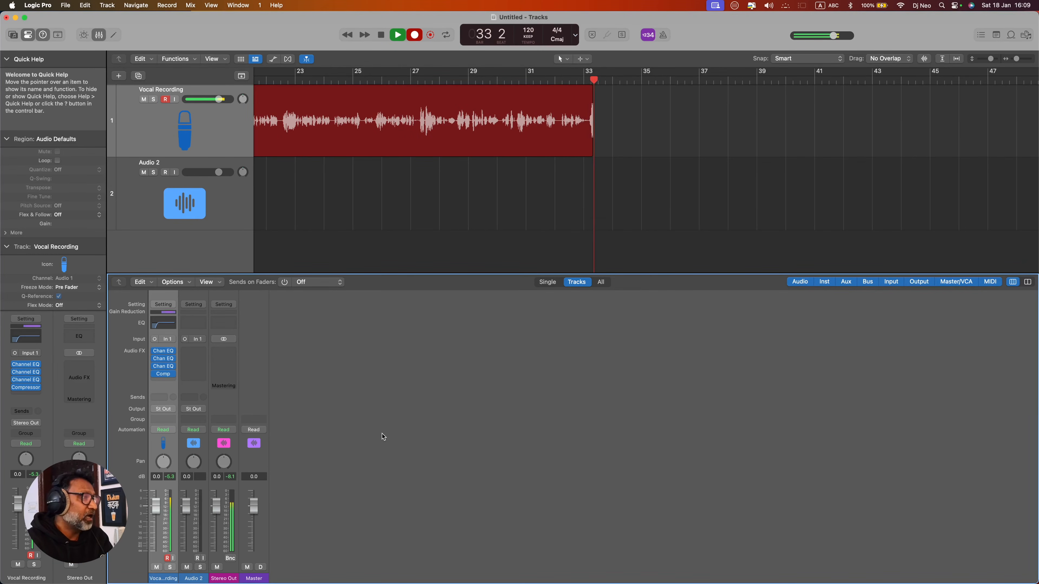
pyautogui.click(165, 373)
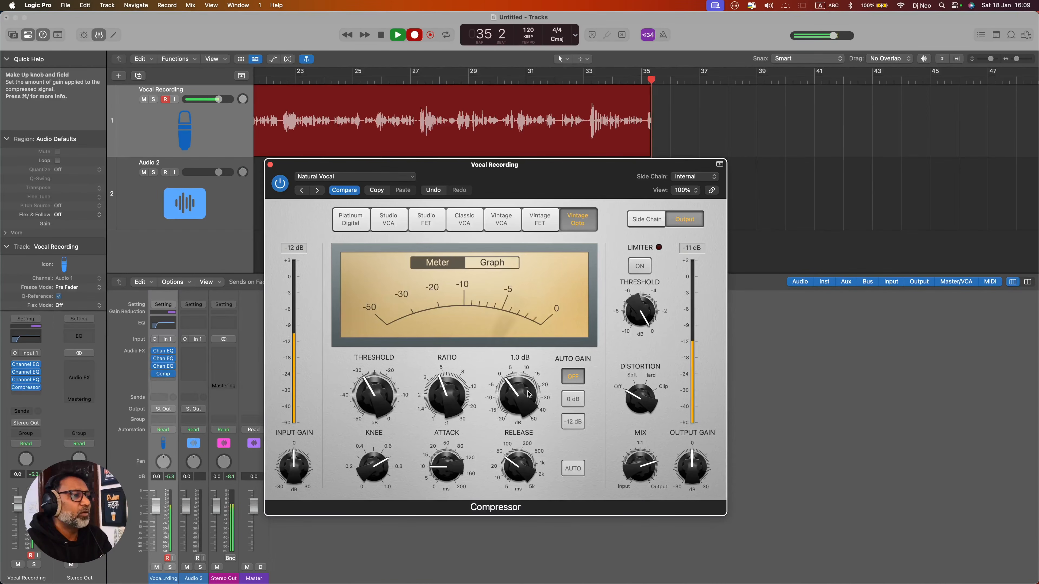
pyautogui.moveTo(519, 395); pyautogui.dragTo(522, 393)
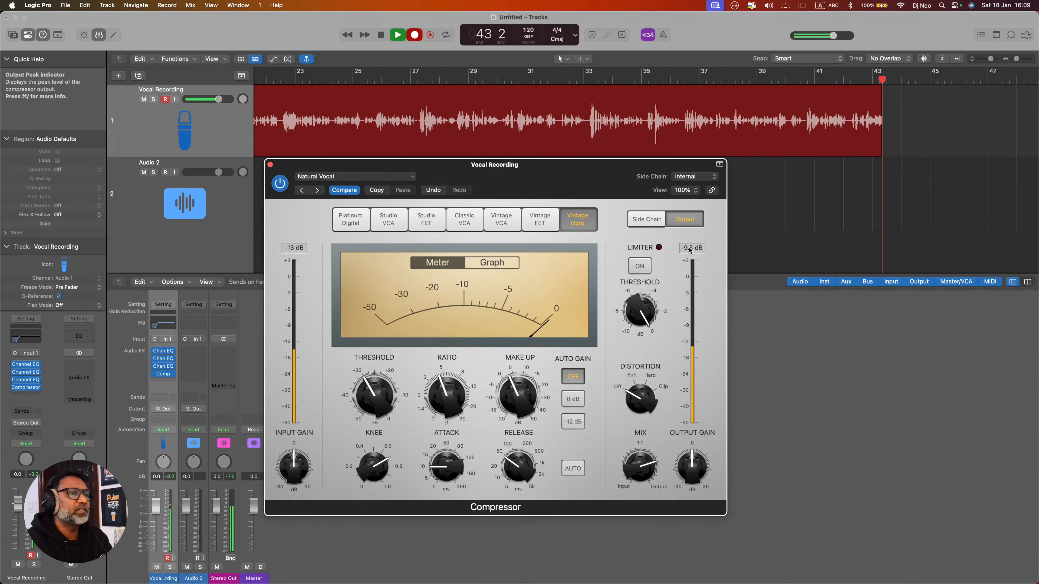
pyautogui.click(271, 165)
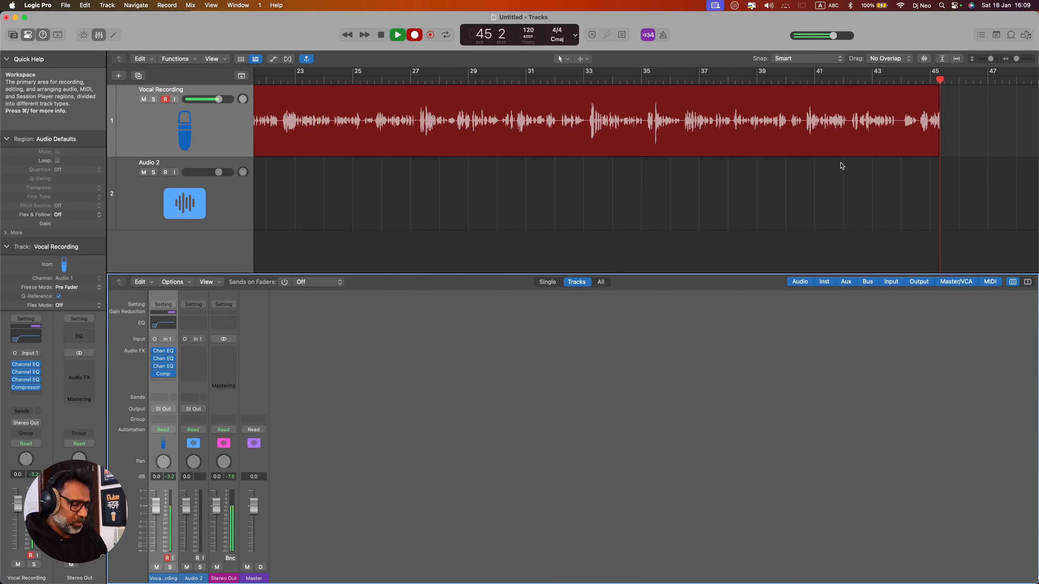
pyautogui.press('super+Left')
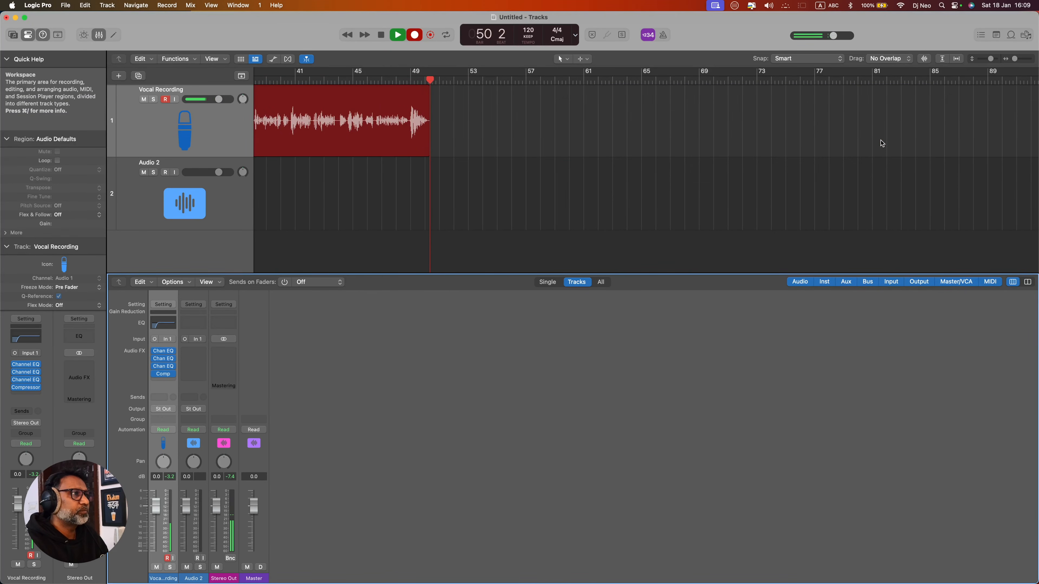
pyautogui.press('space')
pyautogui.hscroll(-15, 707, 139)
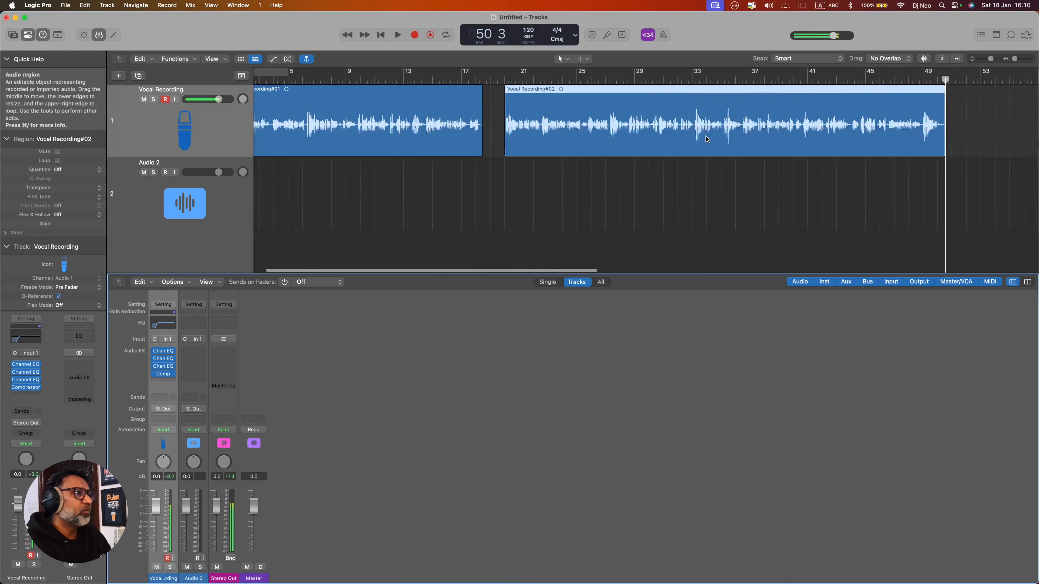
pyautogui.click(166, 99)
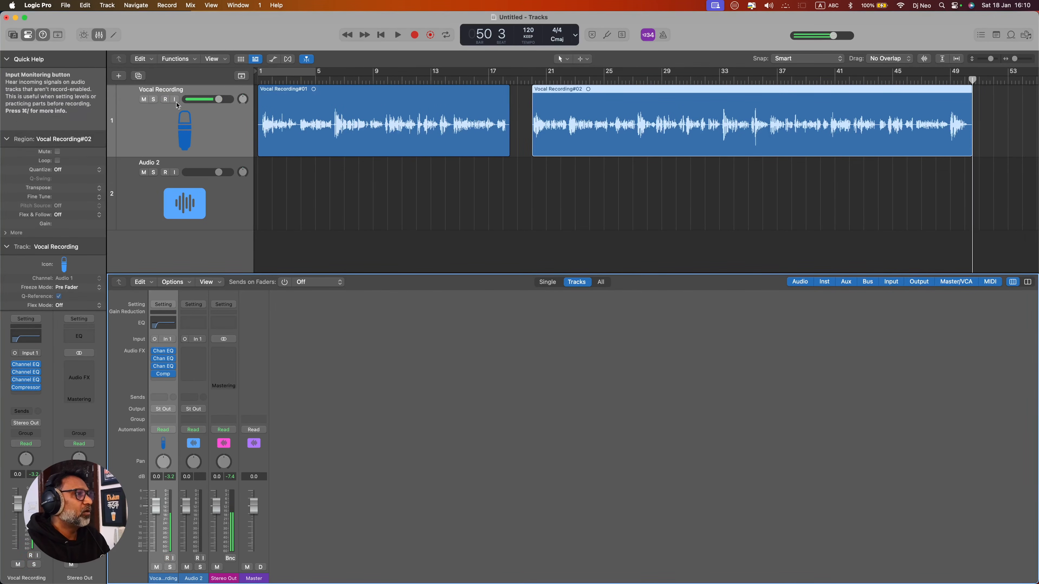
pyautogui.click(401, 140)
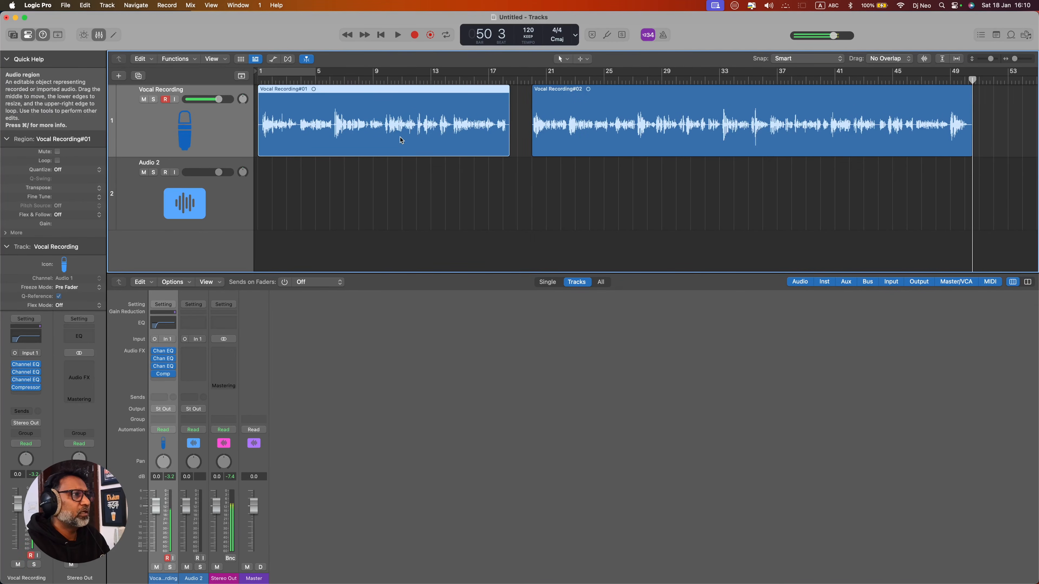
pyautogui.rightClick(401, 140)
pyautogui.click(407, 128)
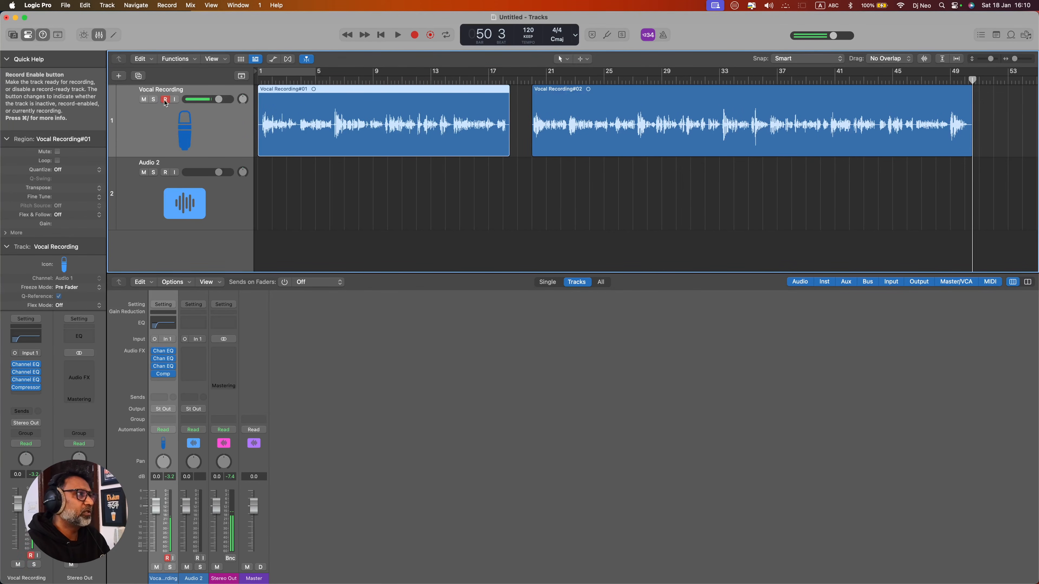
# Play the Vocal Recording track from the start of the first take and hide the mixer
pyautogui.click(260, 79)
pyautogui.press('space')
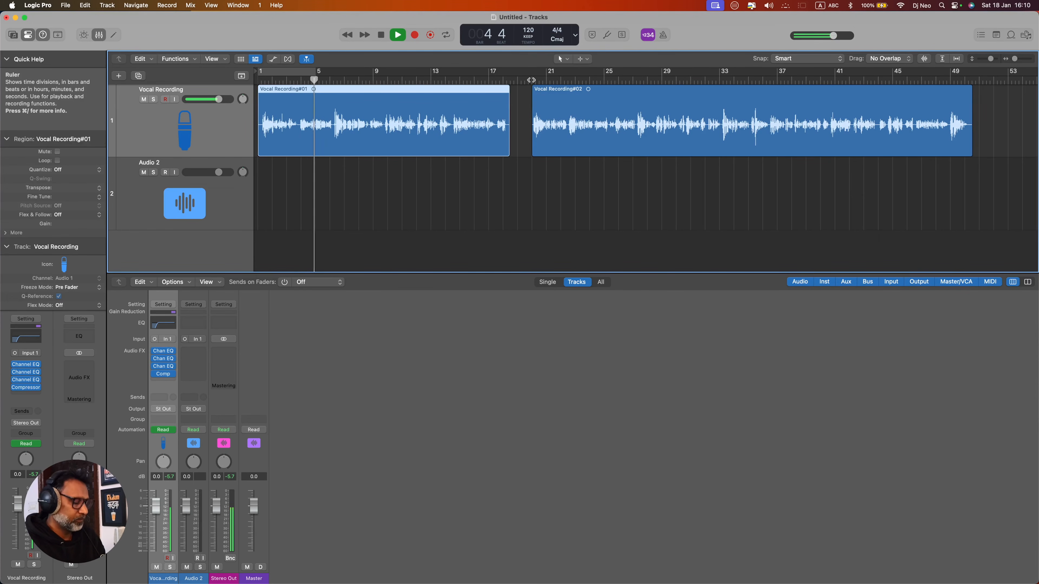
pyautogui.press('x')
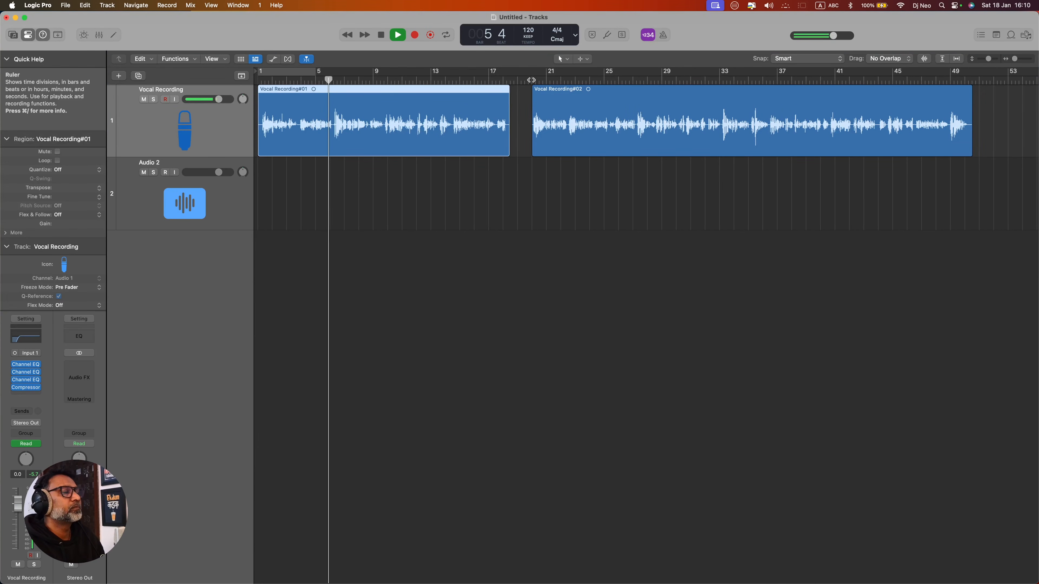
# Compare the two vocal takes by jumping playback back and forth between their regions, and stop at bar 28
pyautogui.click(531, 79)
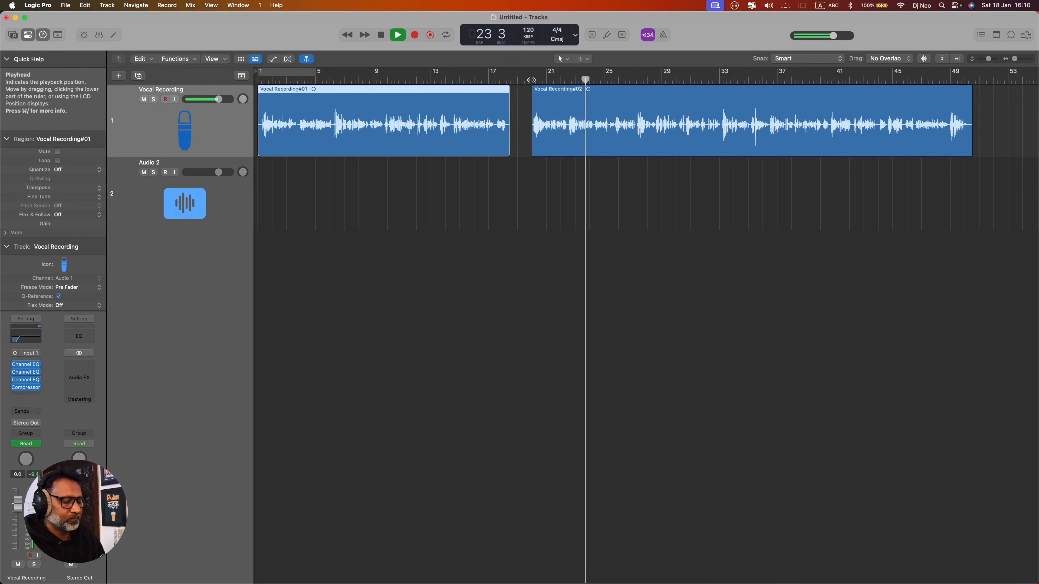
pyautogui.hscroll(1, 454, 81)
pyautogui.click(410, 81)
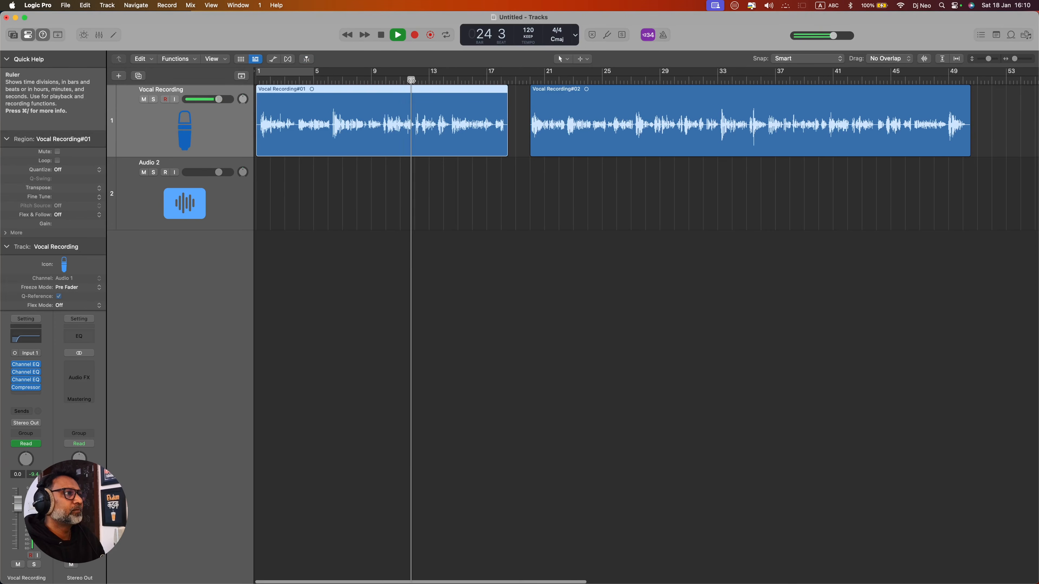
pyautogui.click(530, 83)
pyautogui.click(632, 82)
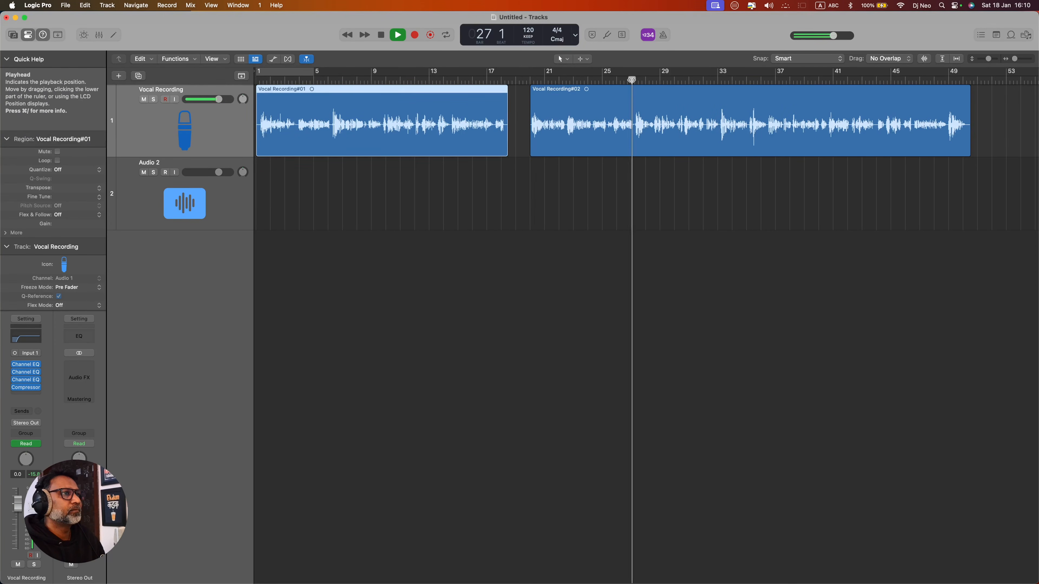
pyautogui.click(320, 82)
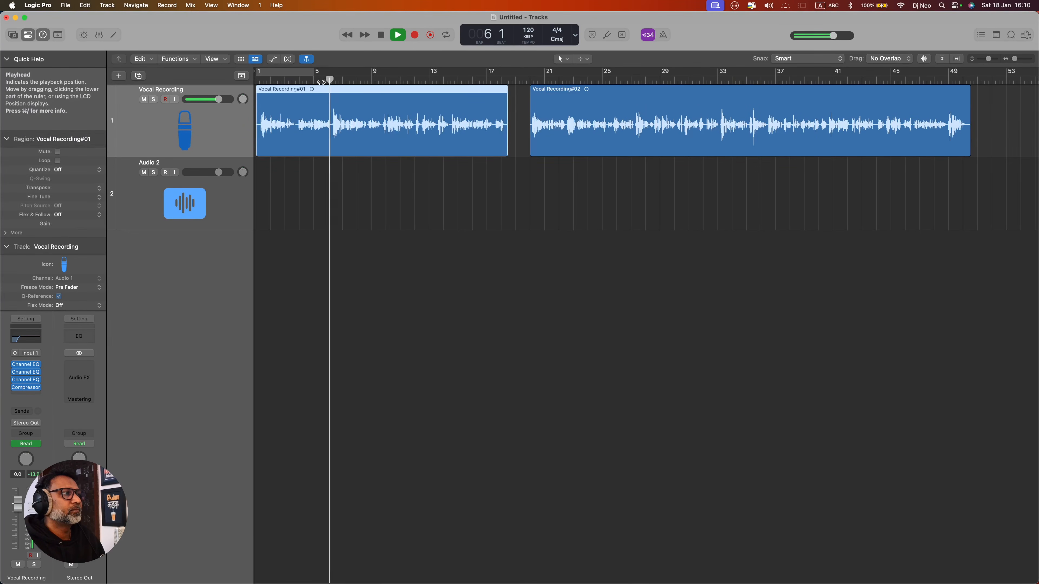
pyautogui.click(569, 80)
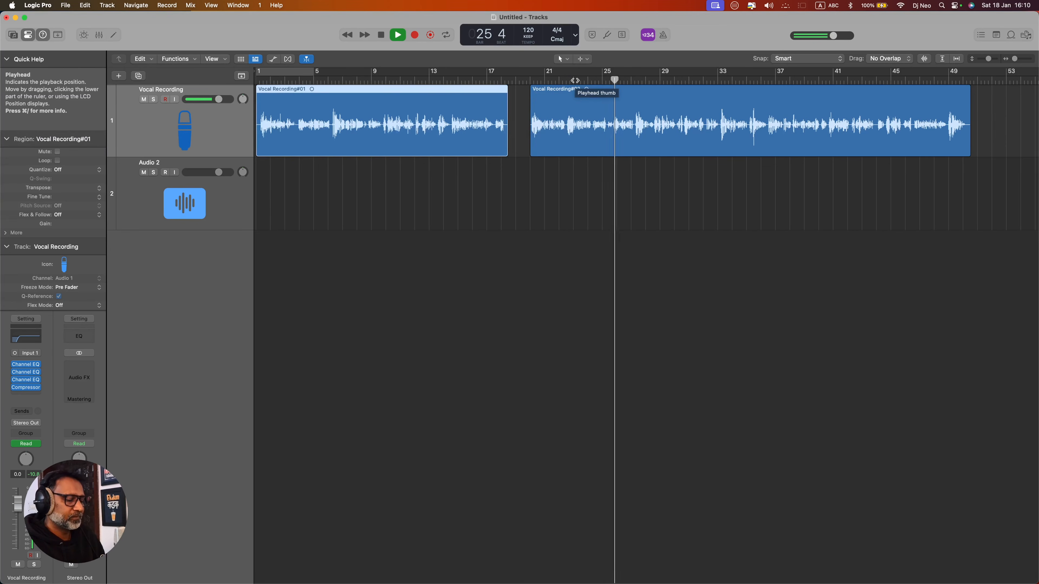
pyautogui.click(166, 99)
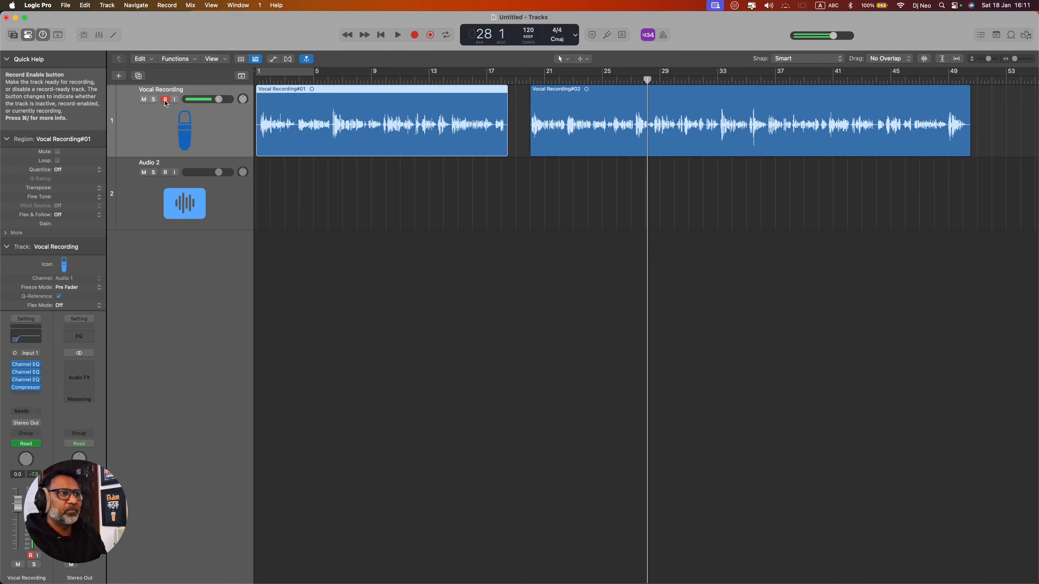
# Record-enable the Vocal Recording track and select its second take region, Vocal Recording#02
pyautogui.click(165, 99)
pyautogui.click(680, 120)
pyautogui.click(458, 106)
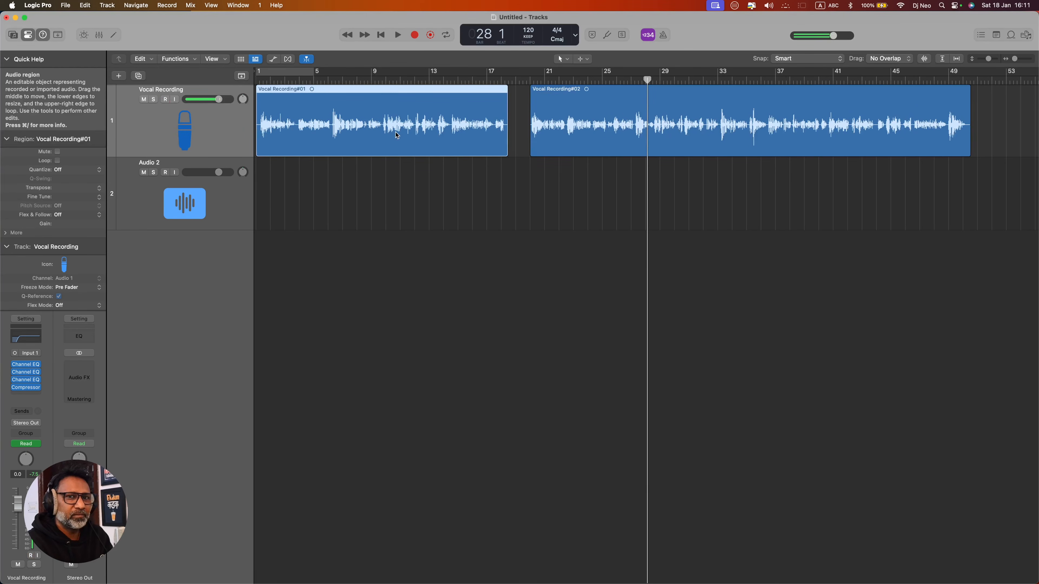
pyautogui.click(709, 155)
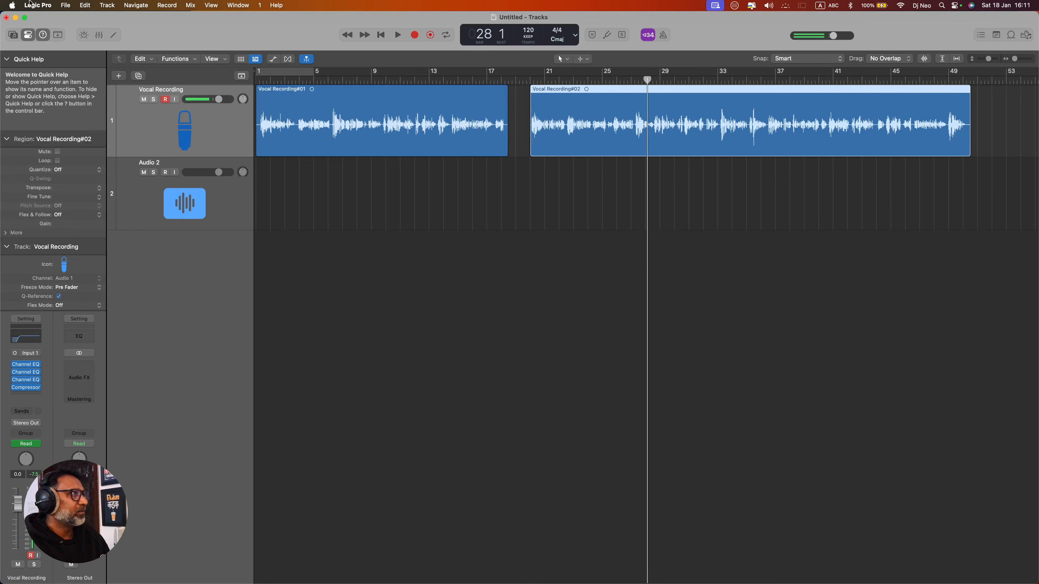
# Save the project as "Vocal Recording YouTube" in the Logic folder, organized as a package with audio files and Alchemy audio data copied
pyautogui.click(66, 6)
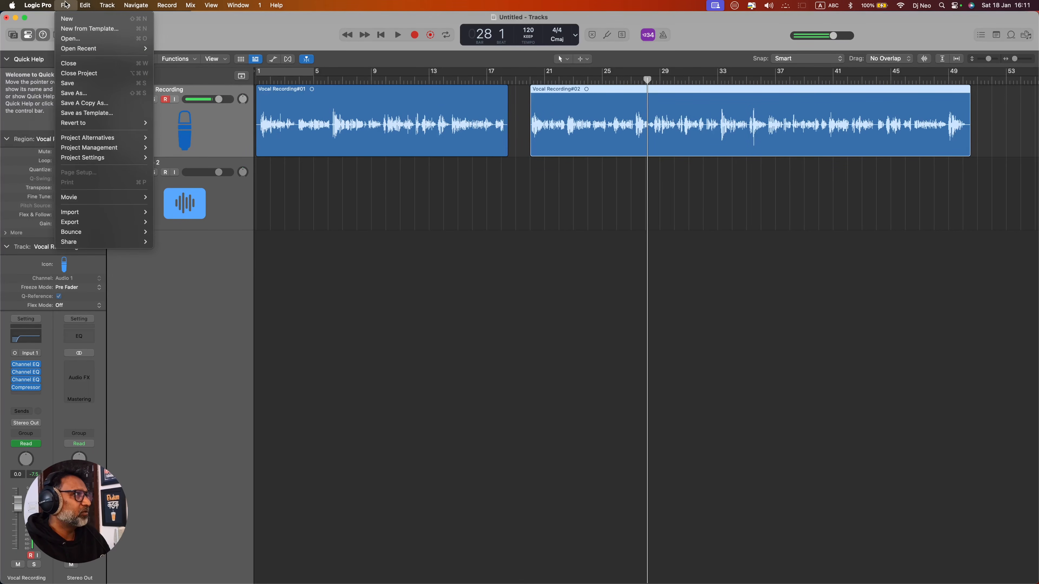
pyautogui.click(100, 85)
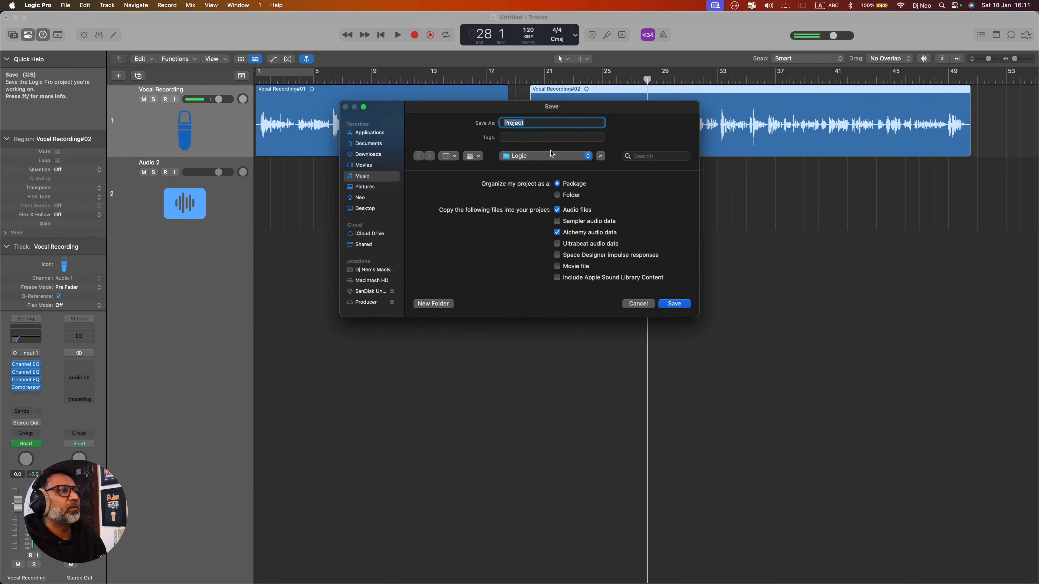
pyautogui.write('Vocal Recording YouTube')
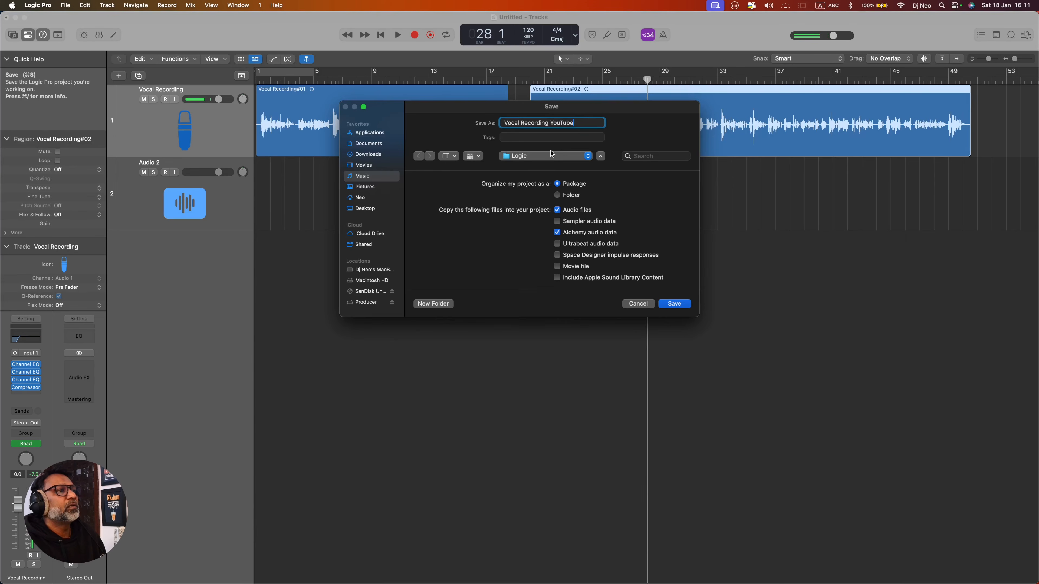
pyautogui.press('Return')
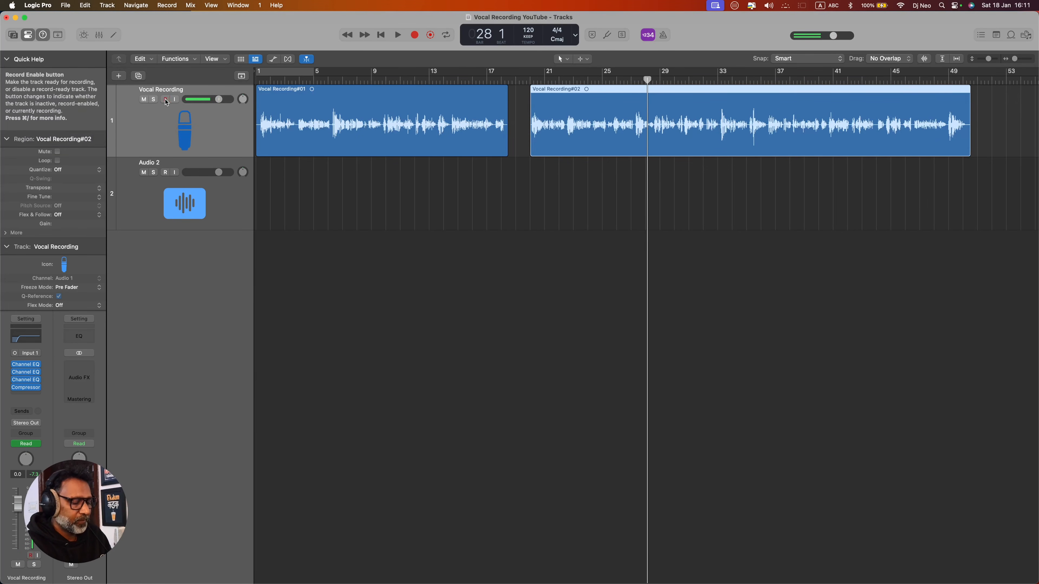
# Bring up the application-level commands that include the program's settings
pyautogui.click(37, 5)
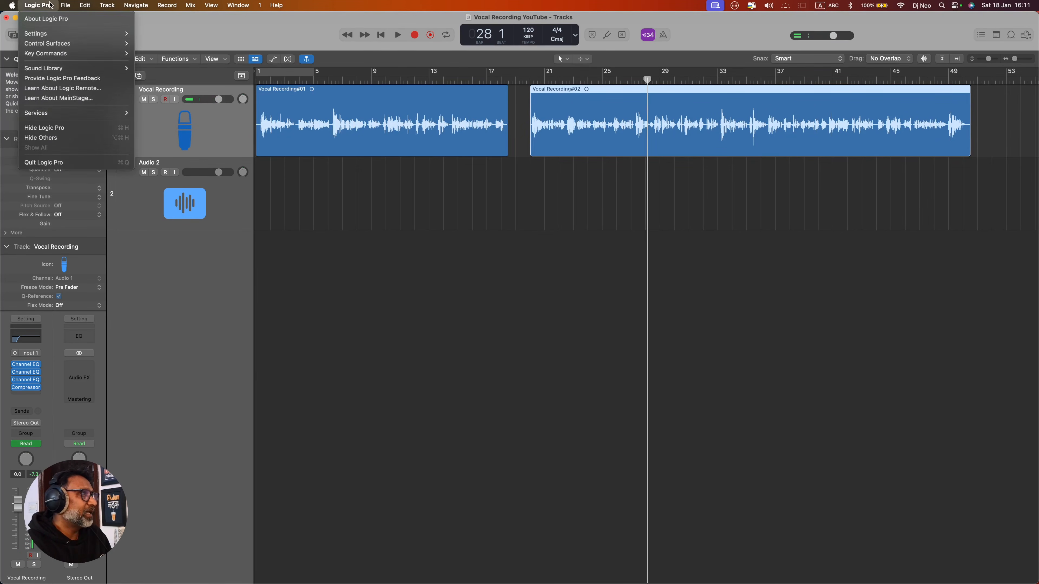